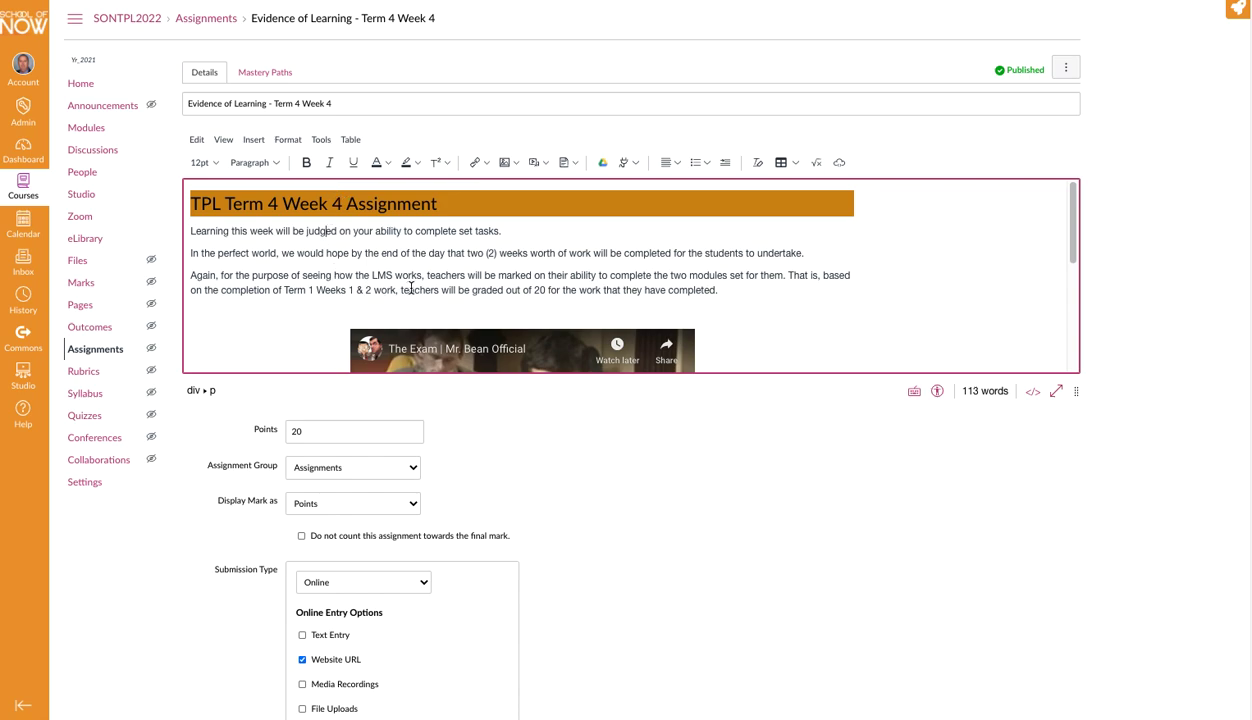
# Review the assignment description, its embedded video, and the editor's formatting and insert options
pyautogui.click(718, 277)
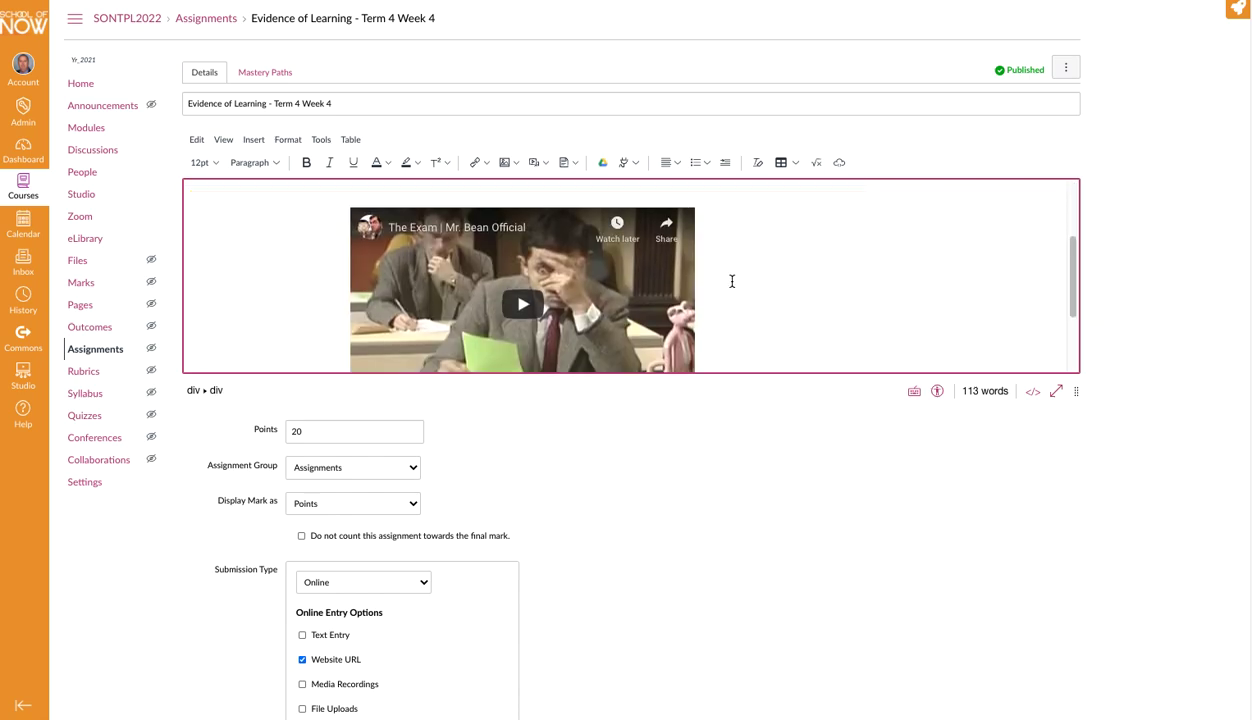
pyautogui.click(321, 139)
pyautogui.click(297, 141)
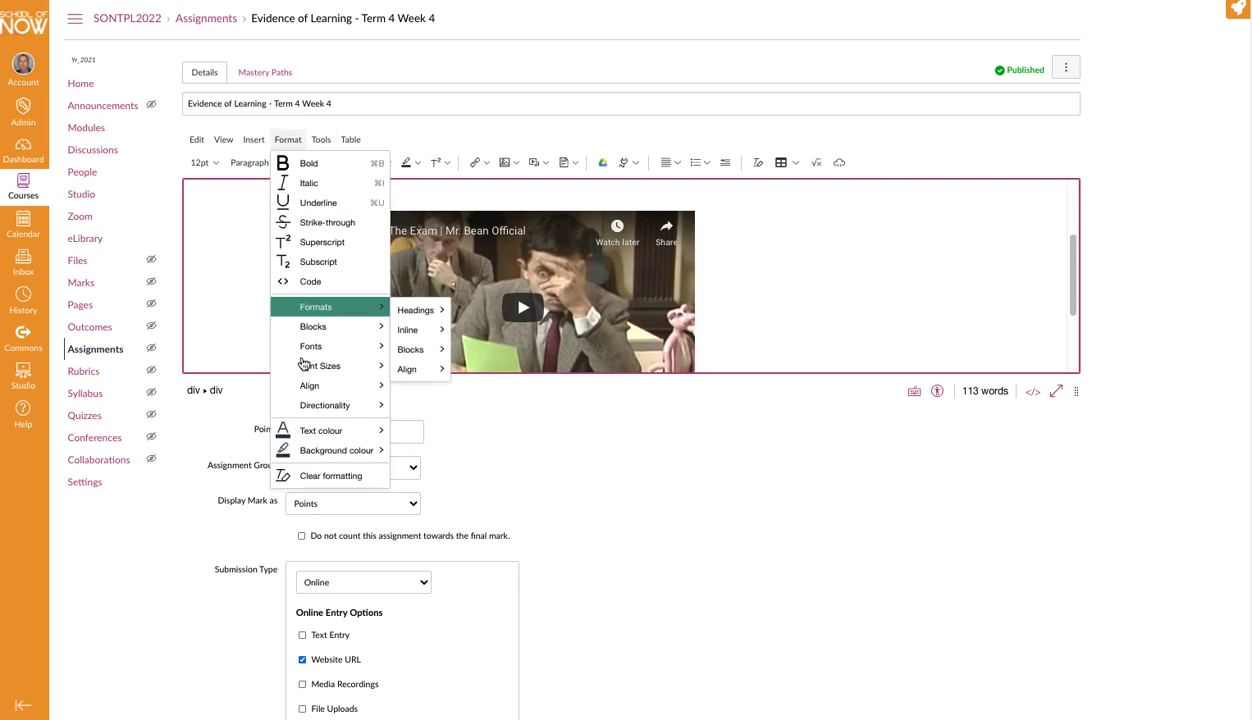
pyautogui.click(254, 141)
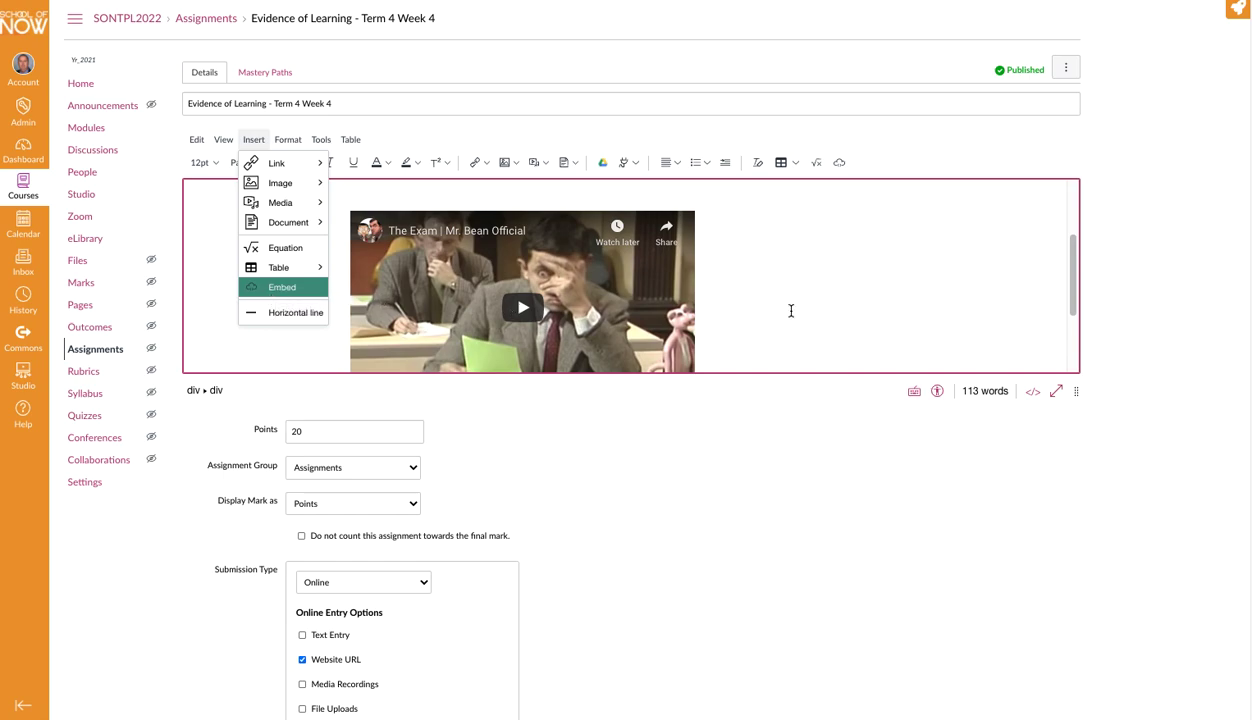
pyautogui.click(785, 320)
pyautogui.scroll(-2, 800, 318)
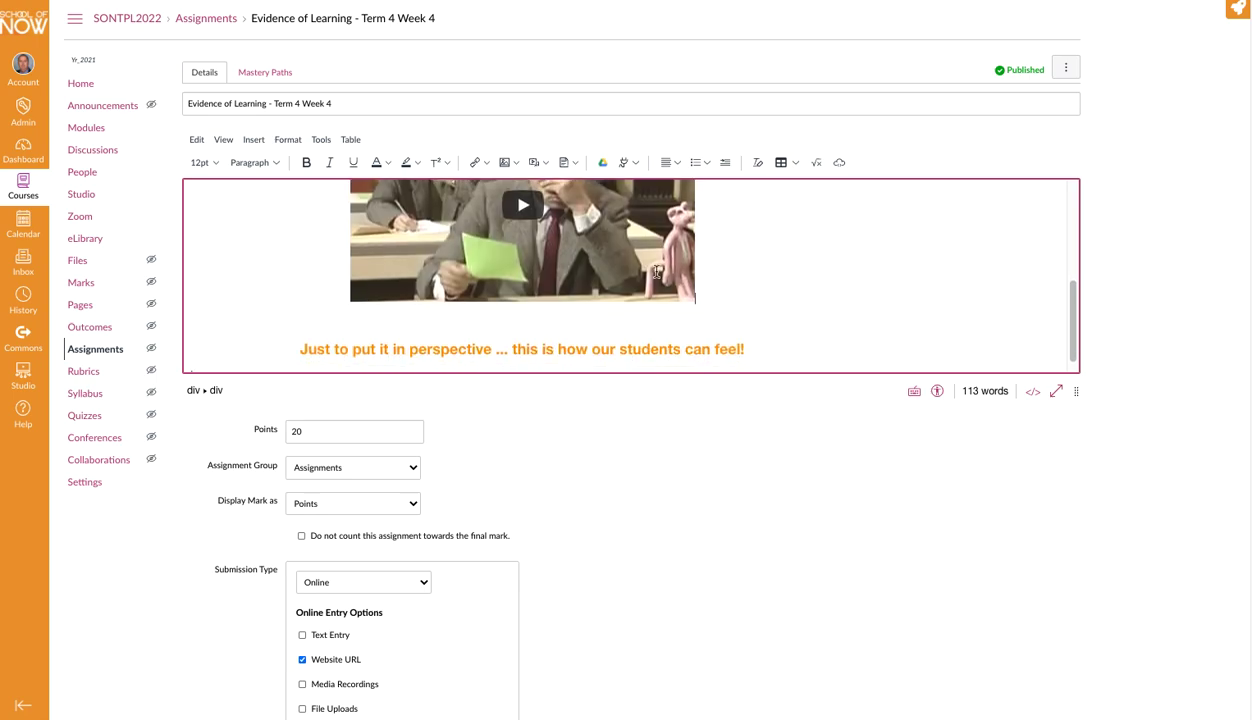
pyautogui.scroll(-1, 773, 302)
pyautogui.scroll(6, 840, 365)
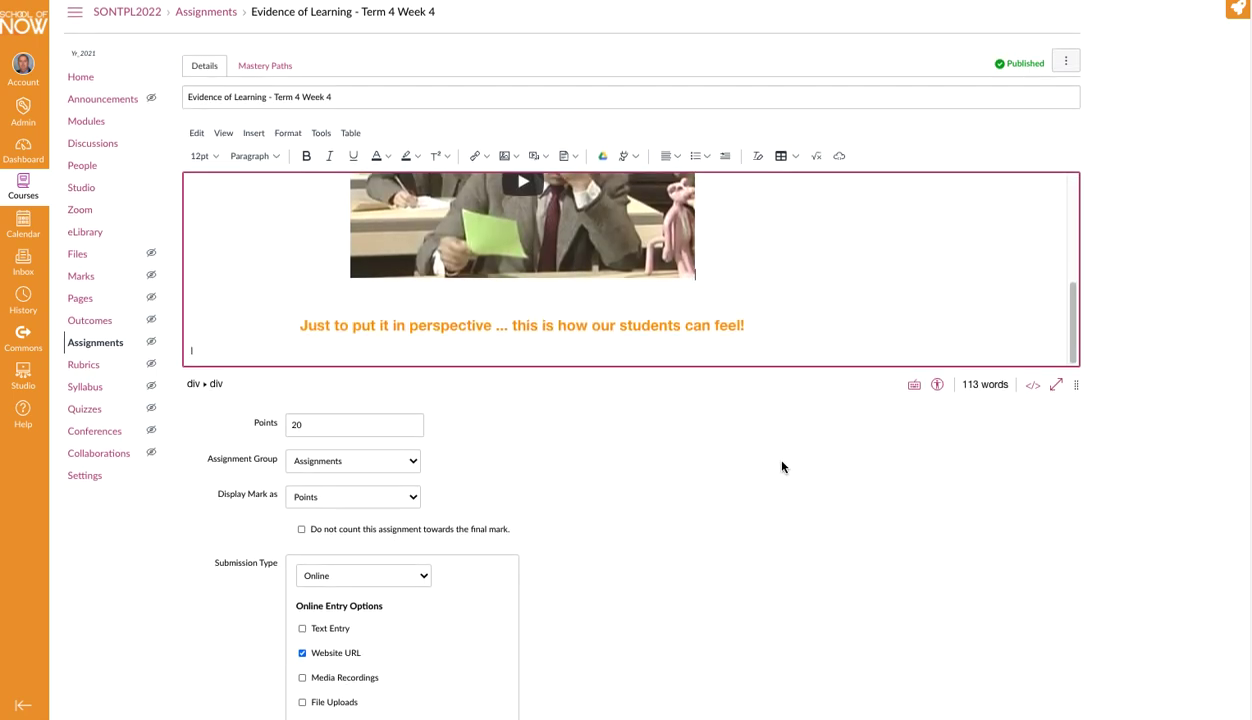
pyautogui.moveTo(547, 290); pyautogui.dragTo(534, 291)
pyautogui.scroll(-1, 779, 328)
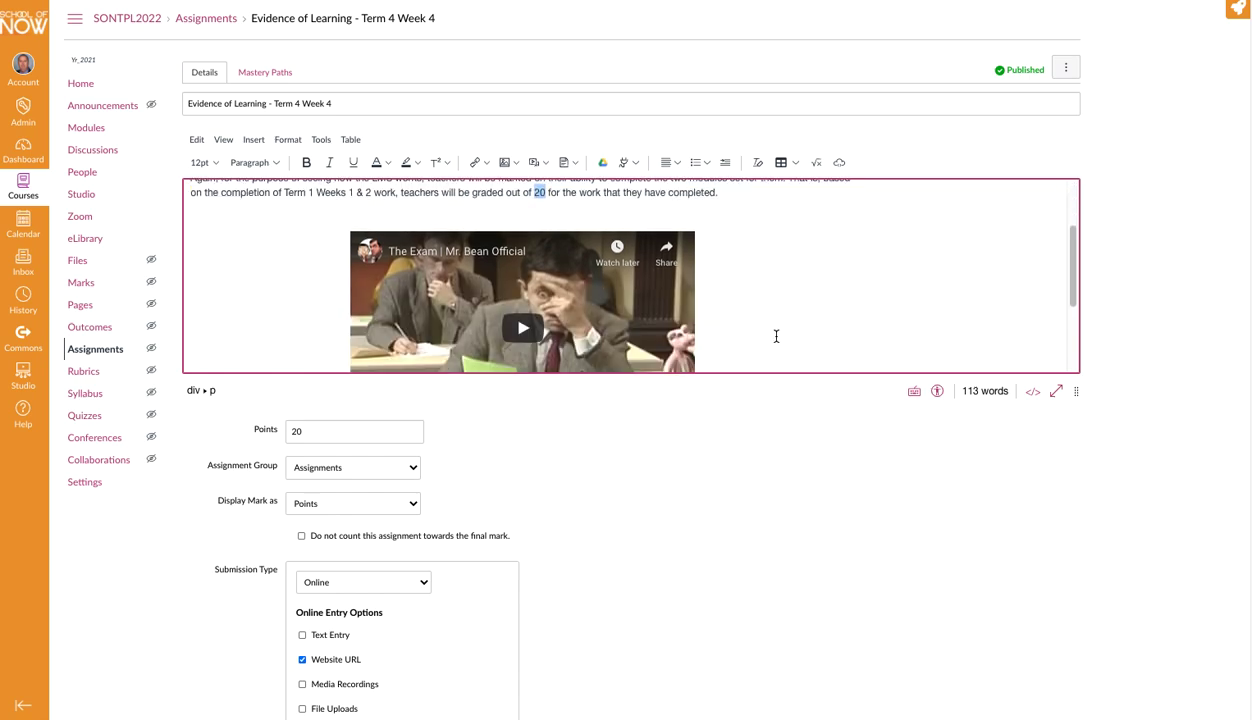
pyautogui.scroll(-2, 779, 424)
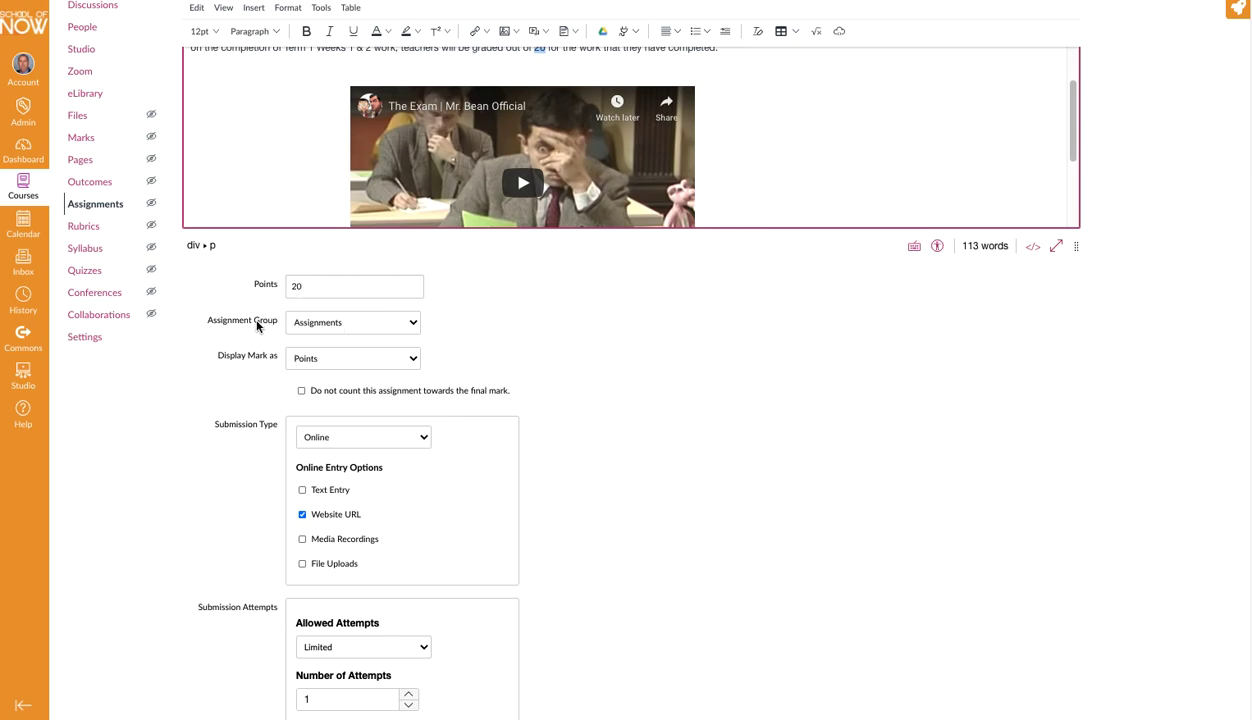
# Review the choices for assignment group, mark display and submission type, choosing Points and Online
pyautogui.click(405, 322)
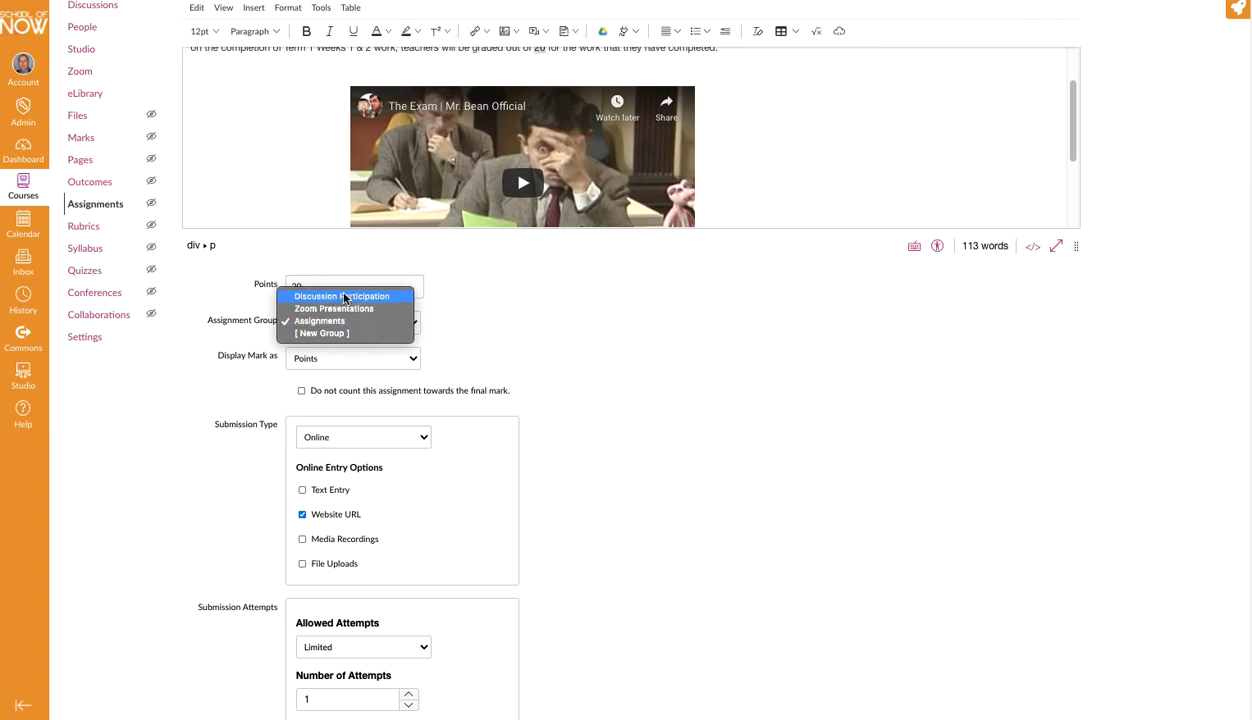
pyautogui.click(495, 342)
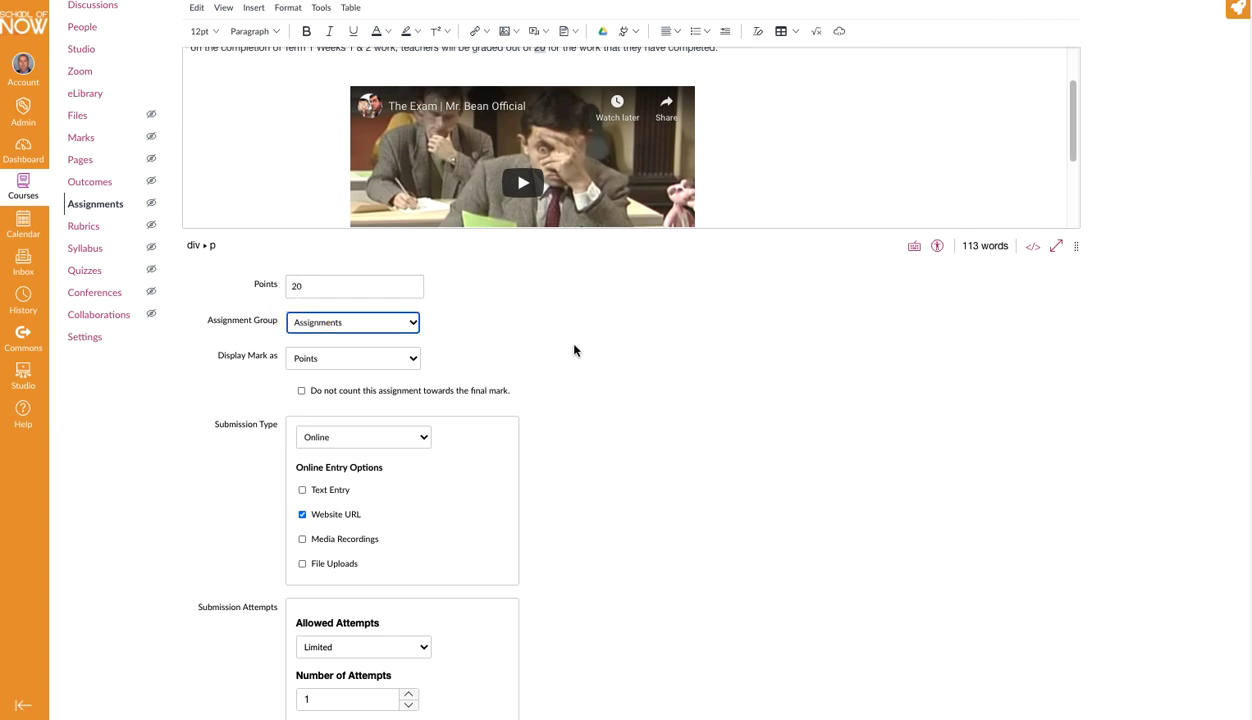
pyautogui.click(408, 358)
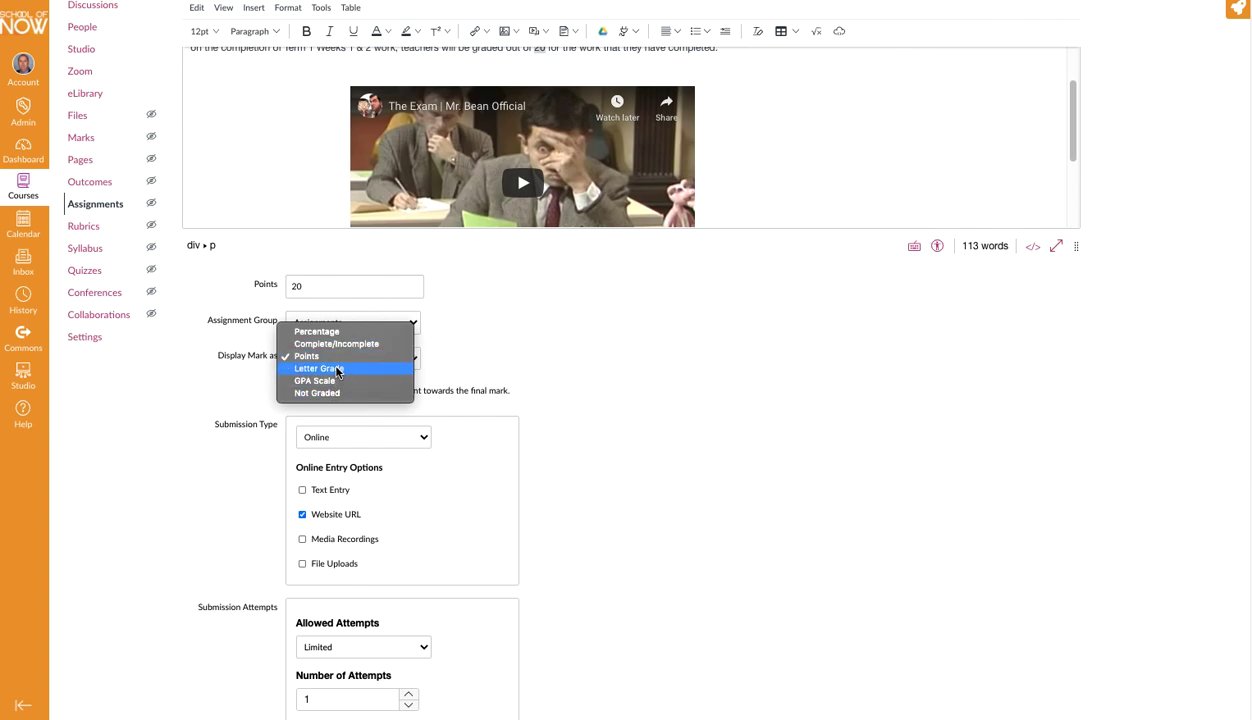
pyautogui.click(310, 363)
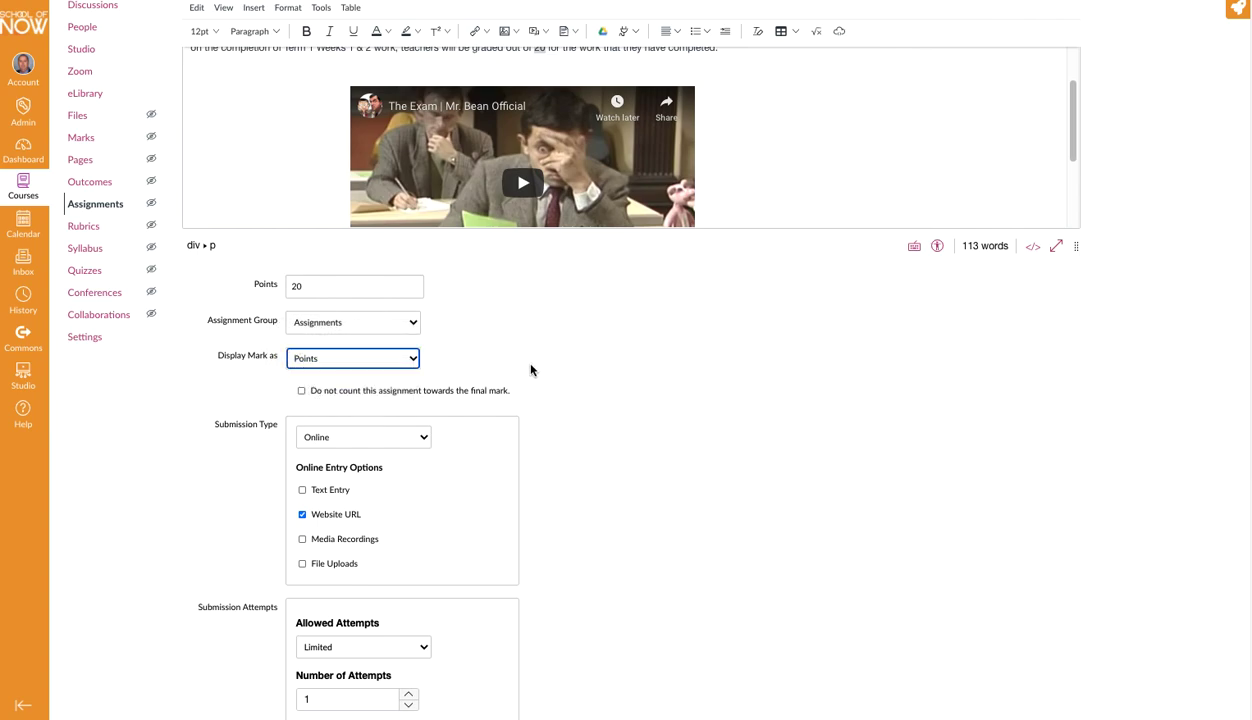
pyautogui.scroll(-1, 634, 378)
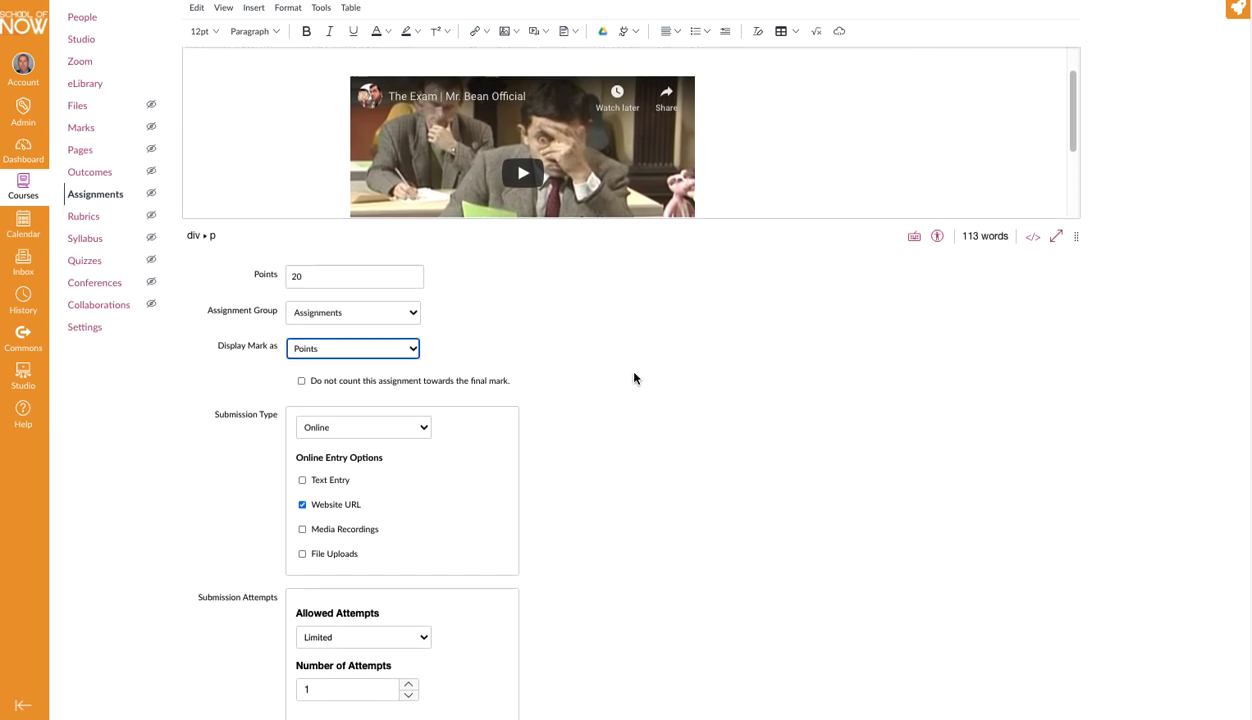
pyautogui.scroll(-3, 634, 378)
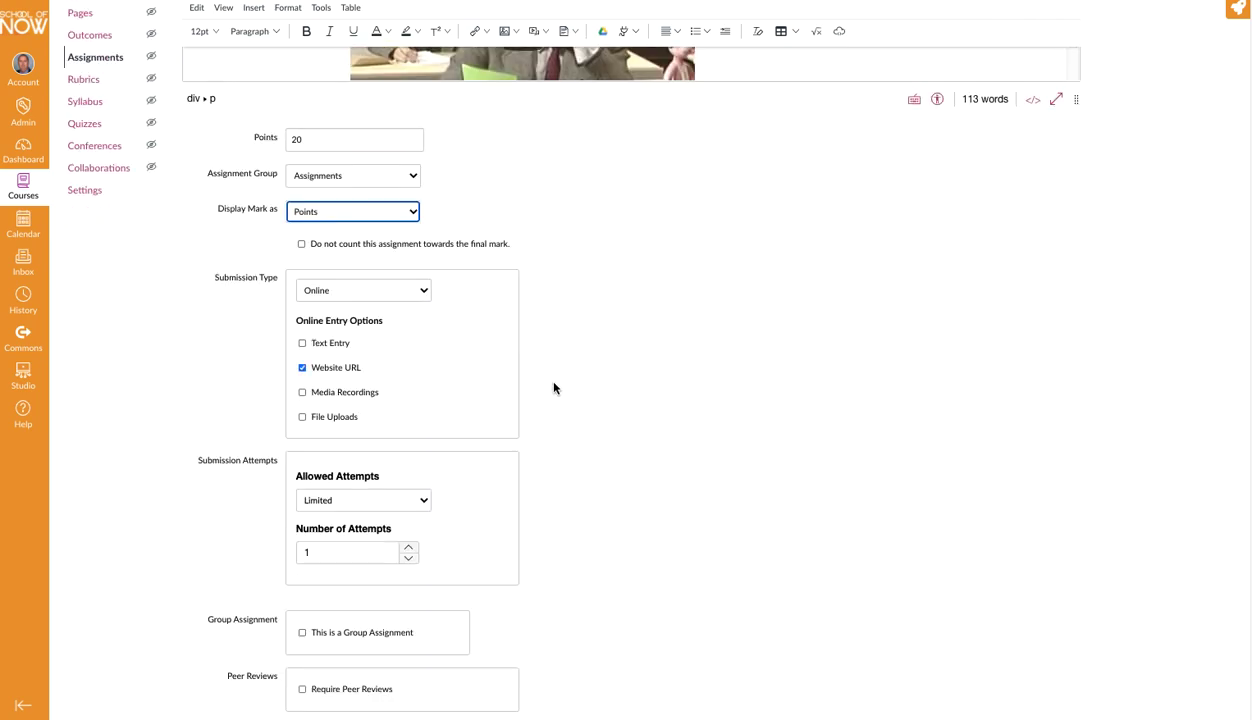
pyautogui.click(425, 291)
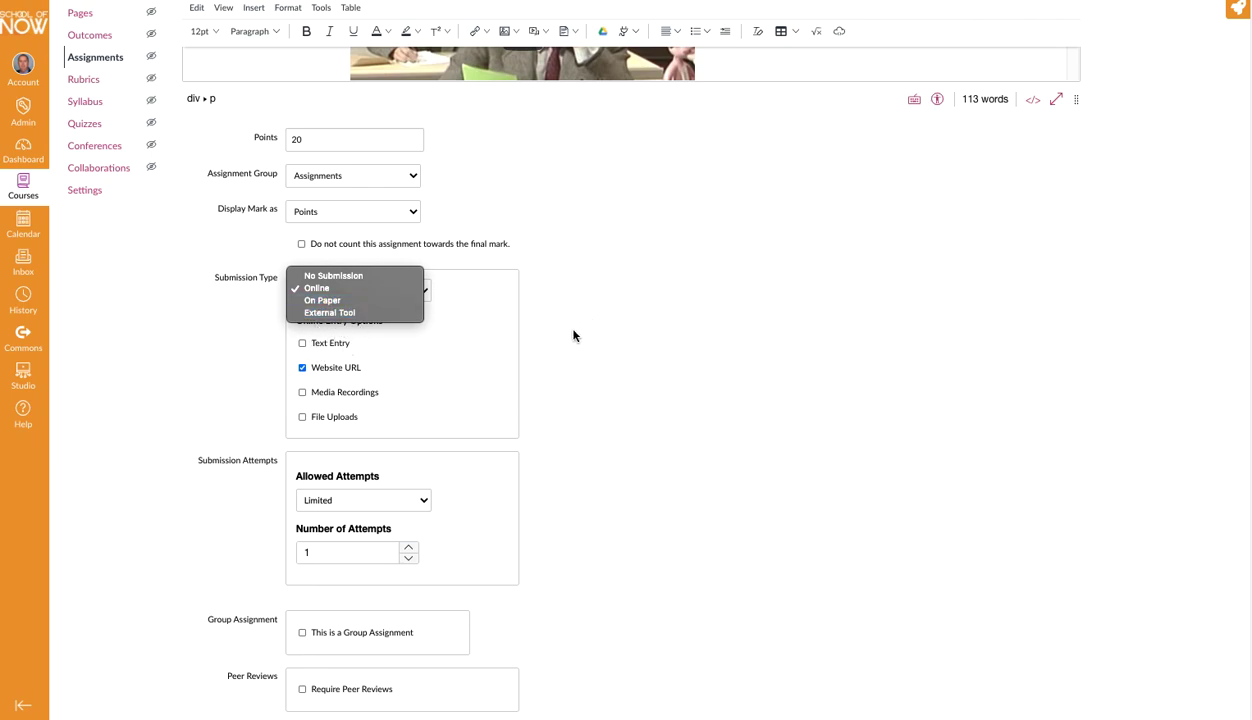
pyautogui.click(318, 289)
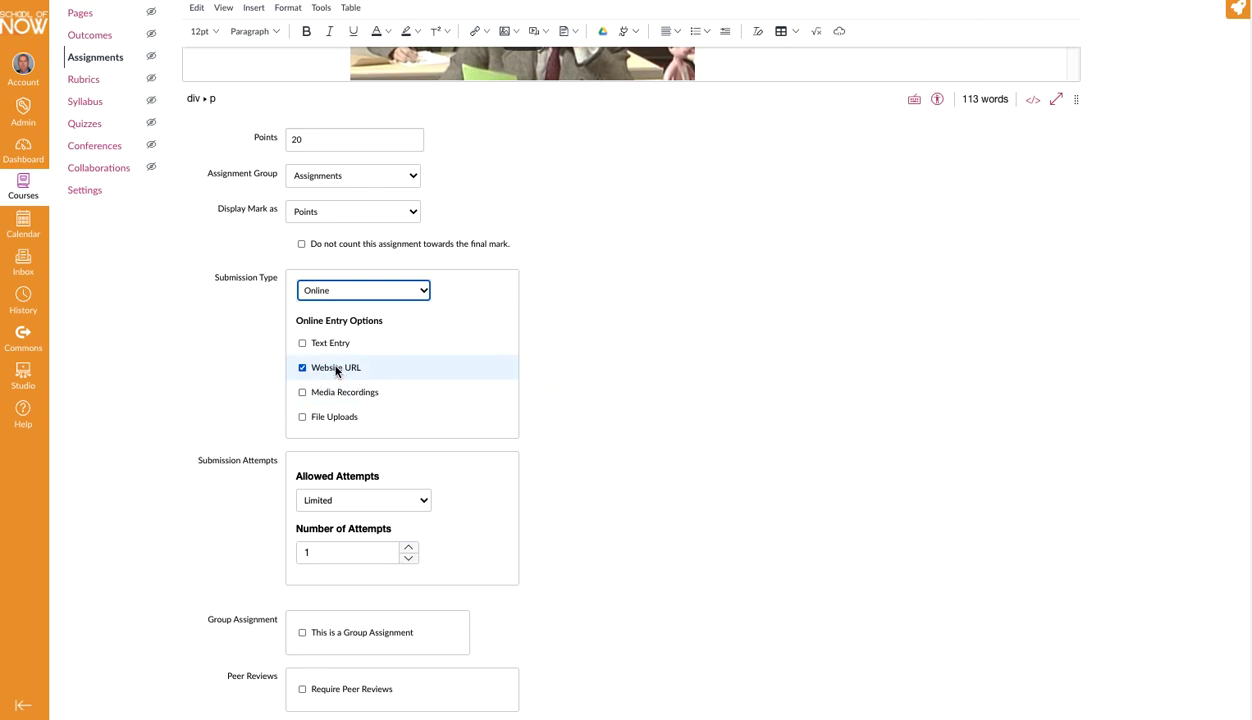
# Examine the online entry options, submission attempts, group assignment, peer review and moderated grading settings
pyautogui.scroll(3, 693, 388)
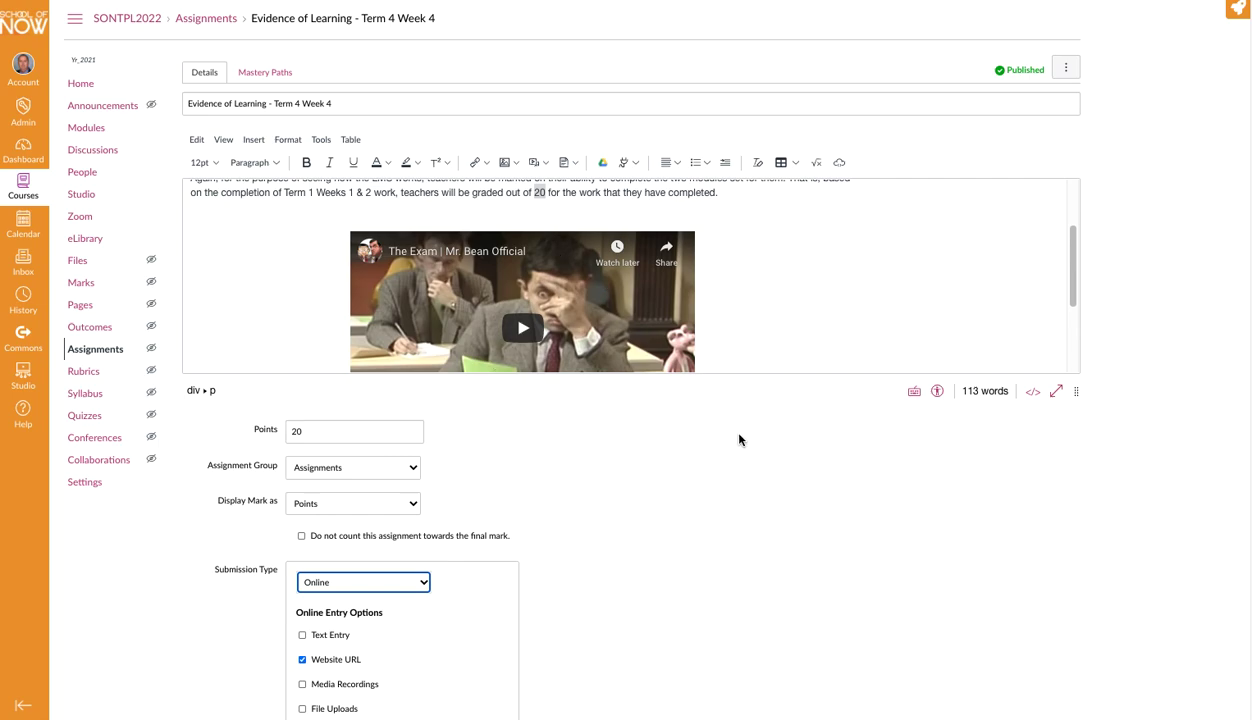
pyautogui.scroll(-1, 655, 485)
pyautogui.scroll(-2, 653, 486)
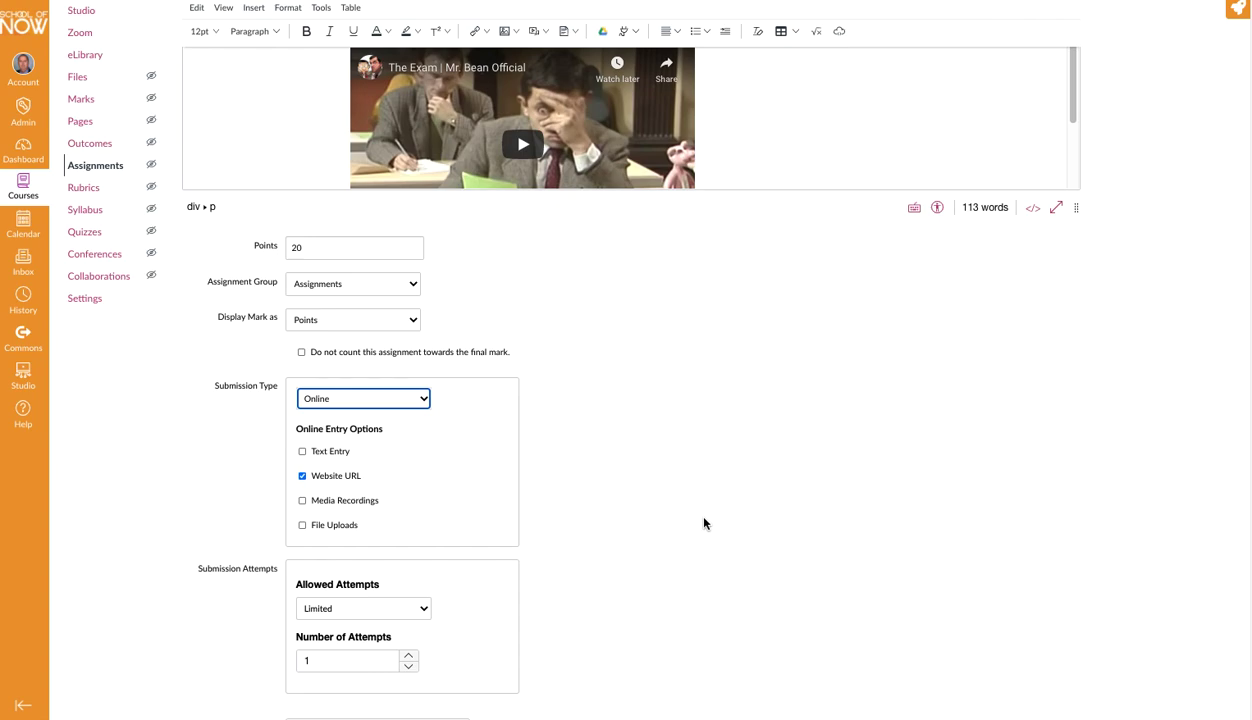
pyautogui.scroll(-1, 704, 523)
pyautogui.scroll(-3, 704, 523)
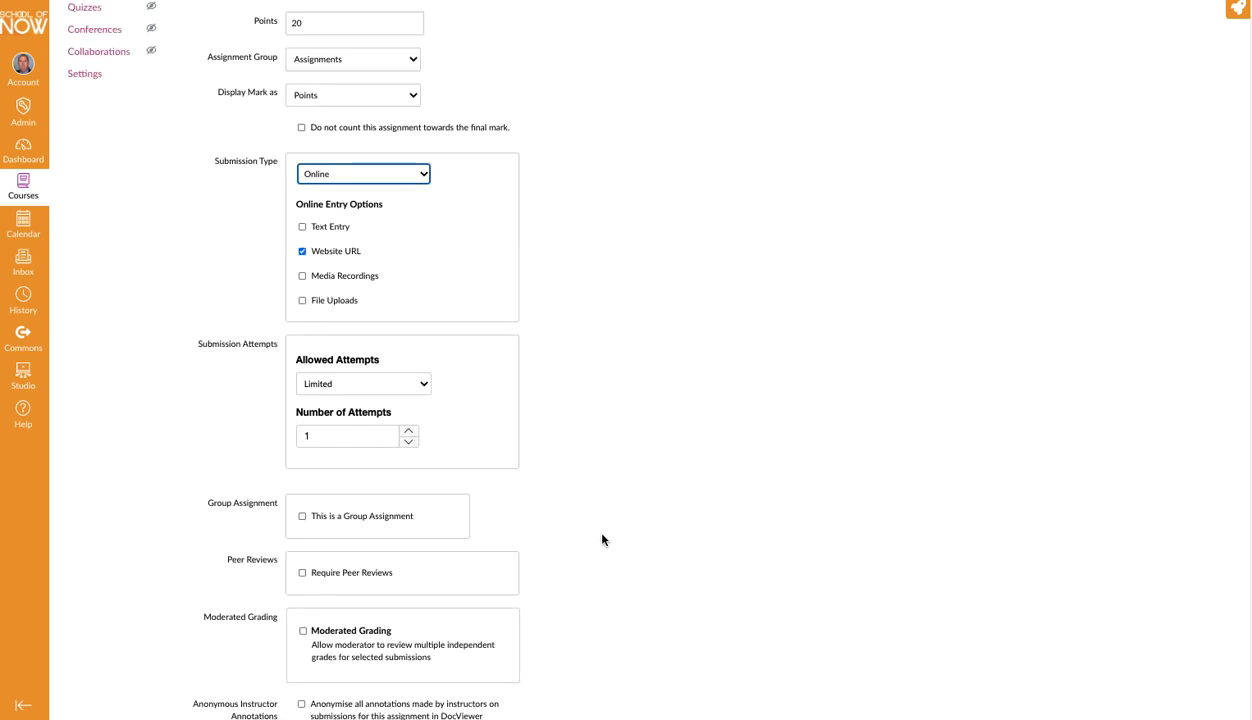
pyautogui.scroll(-2, 602, 538)
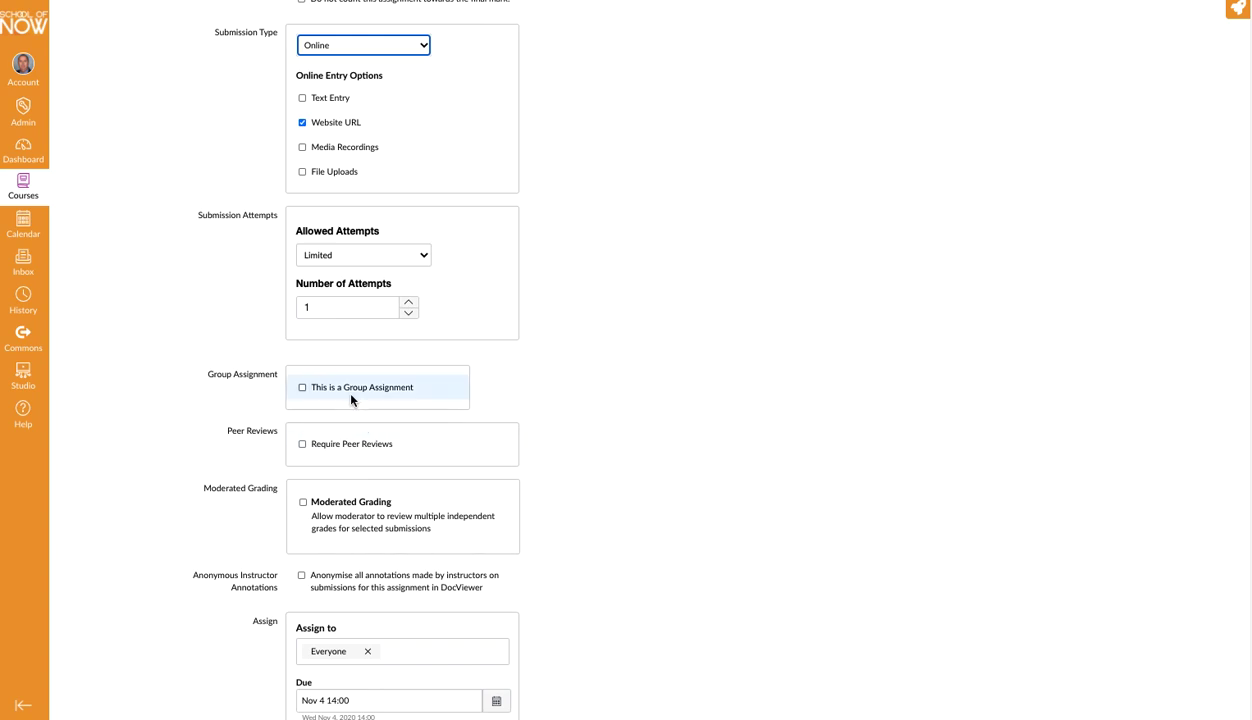
pyautogui.scroll(-2, 583, 600)
pyautogui.scroll(4, 582, 600)
pyautogui.scroll(3, 588, 604)
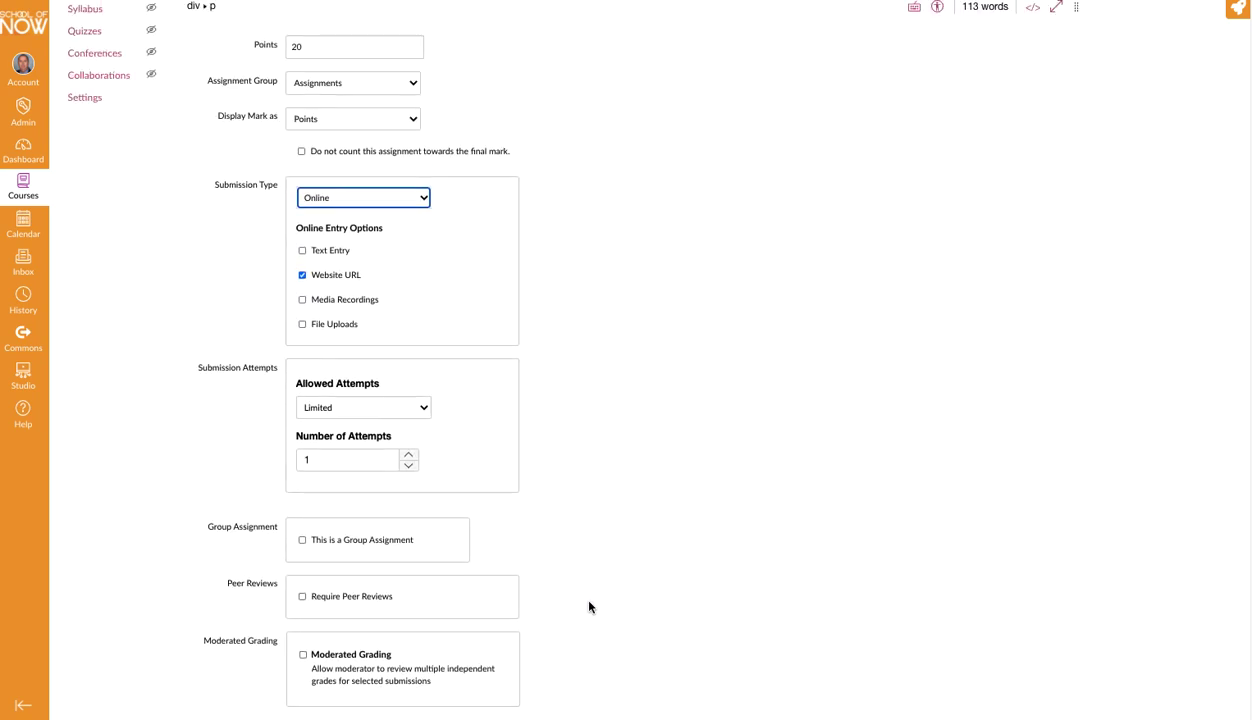
pyautogui.scroll(-3, 590, 604)
pyautogui.scroll(-3, 590, 608)
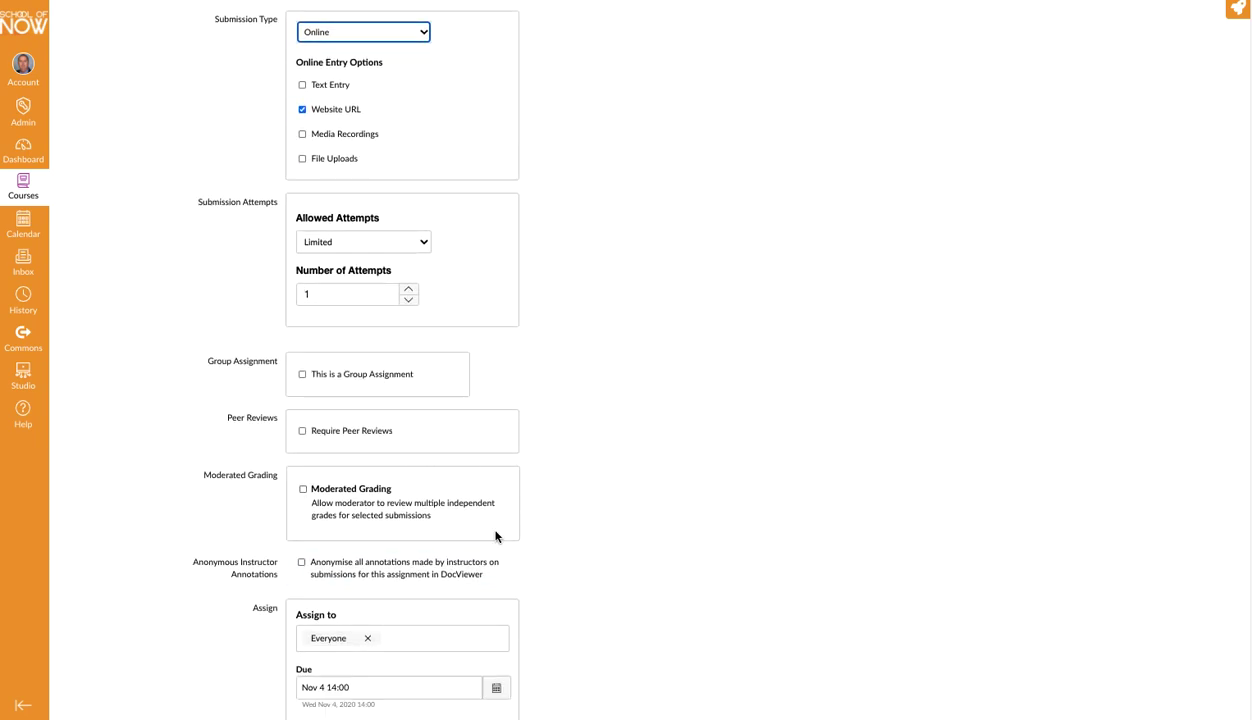
# Set the assignment's due time on Nov 4 to 18:00 and save the assignment
pyautogui.scroll(-3, 680, 639)
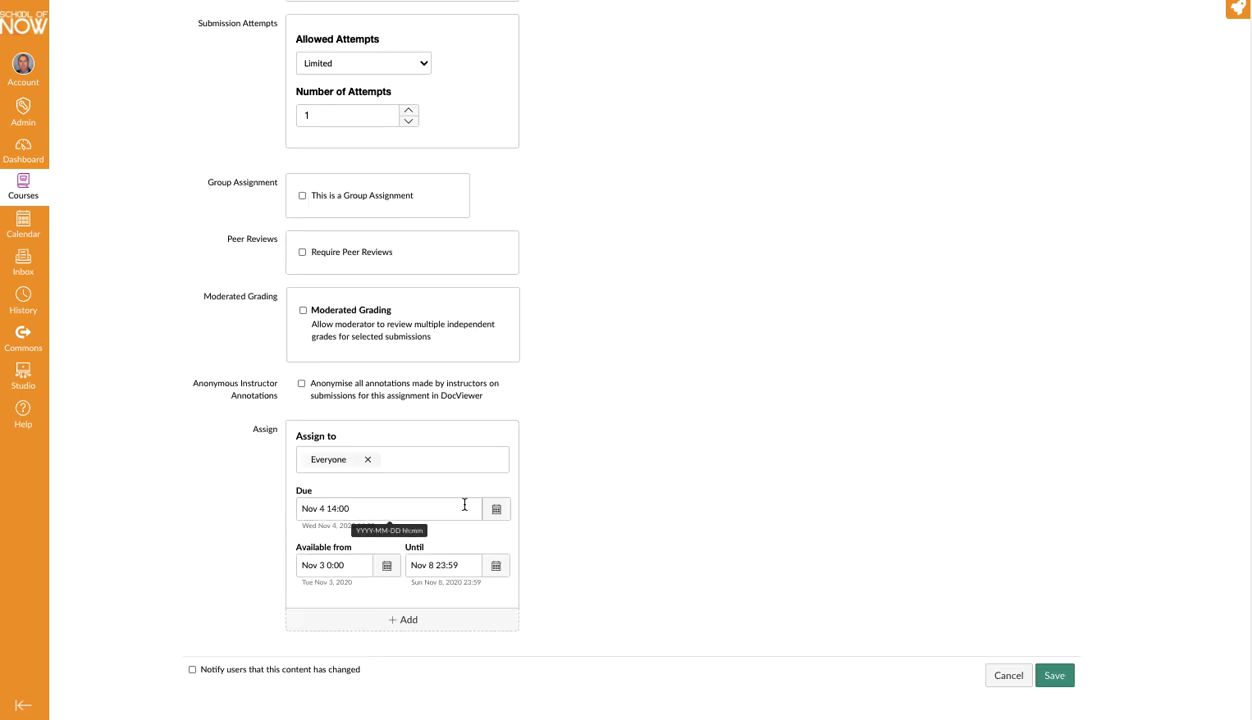
pyautogui.click(496, 510)
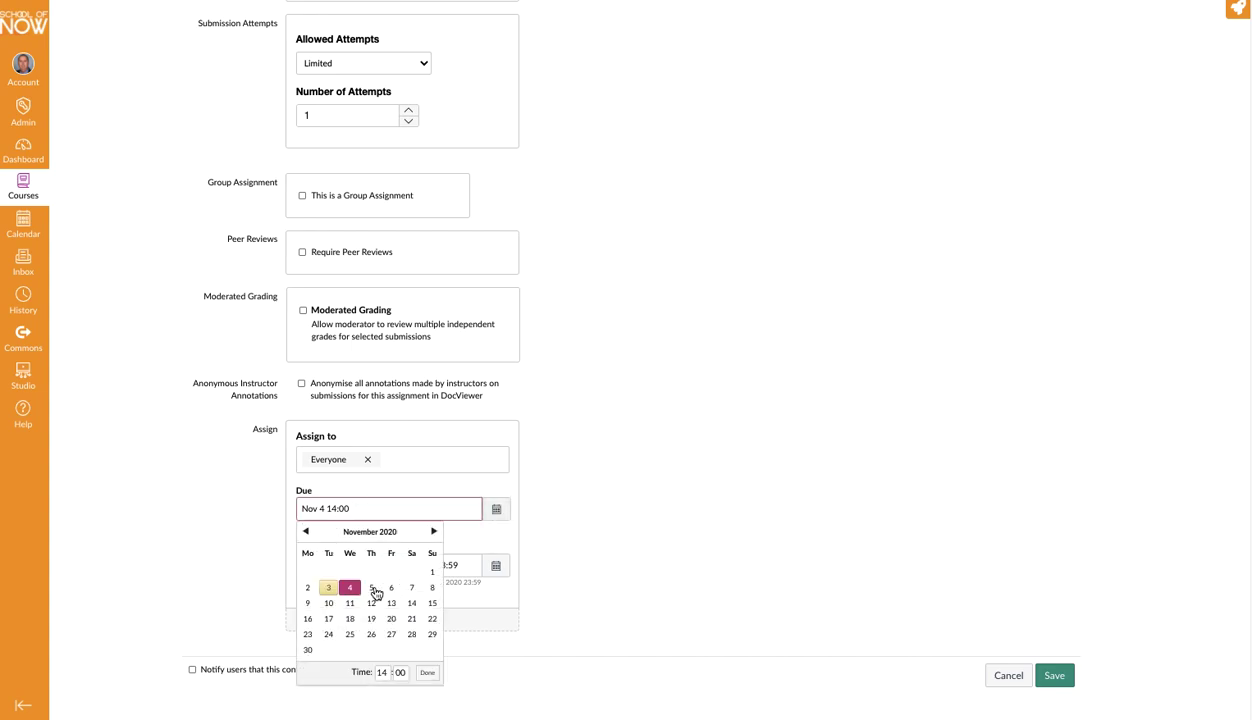
pyautogui.click(386, 673)
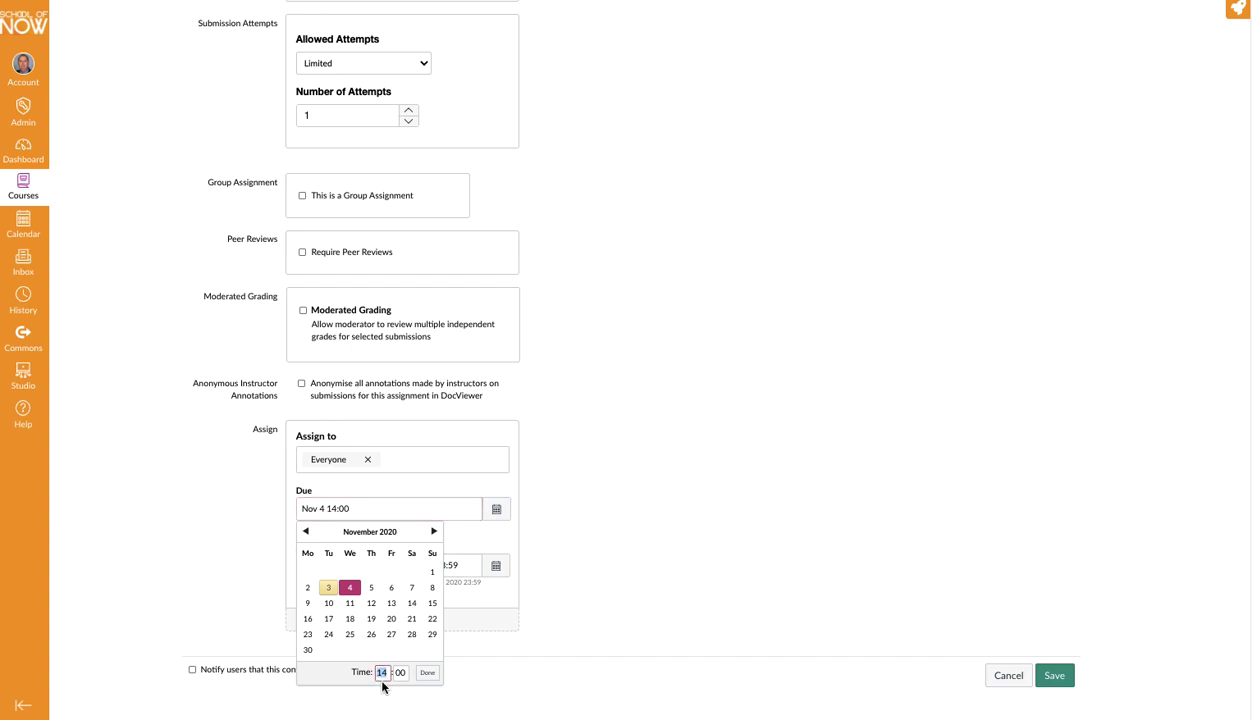
pyautogui.write('18')
pyautogui.click(428, 674)
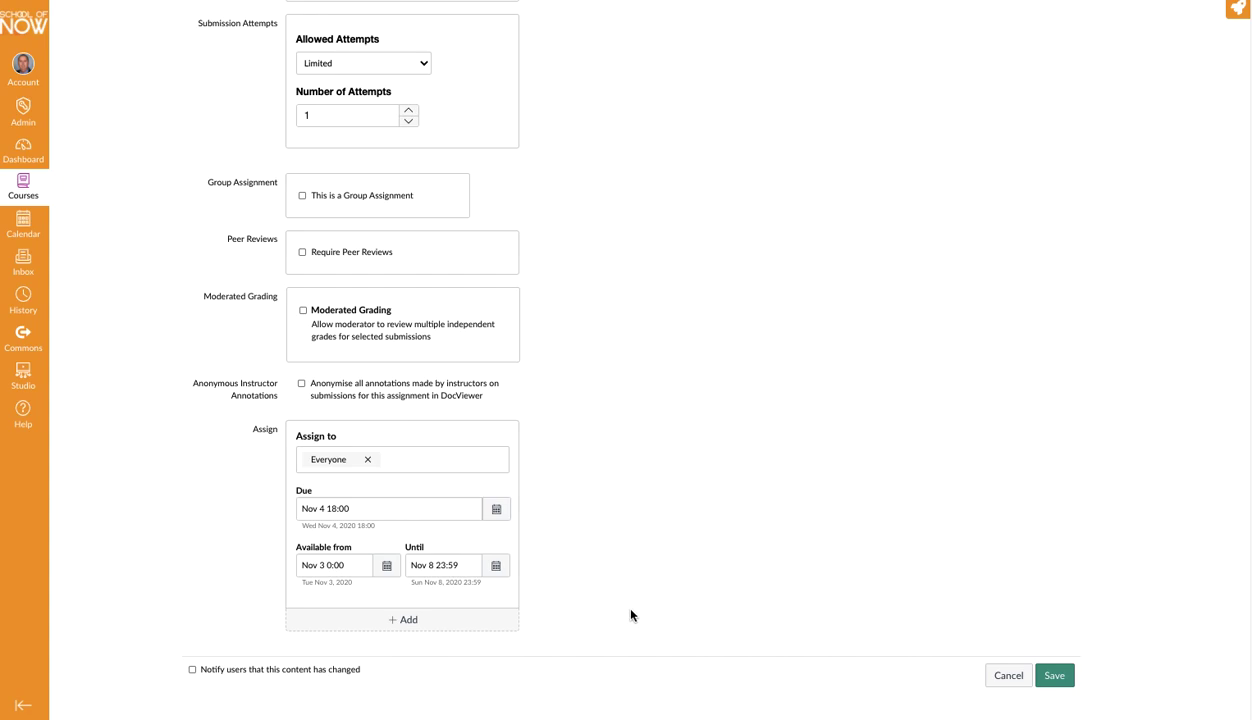
pyautogui.click(1060, 675)
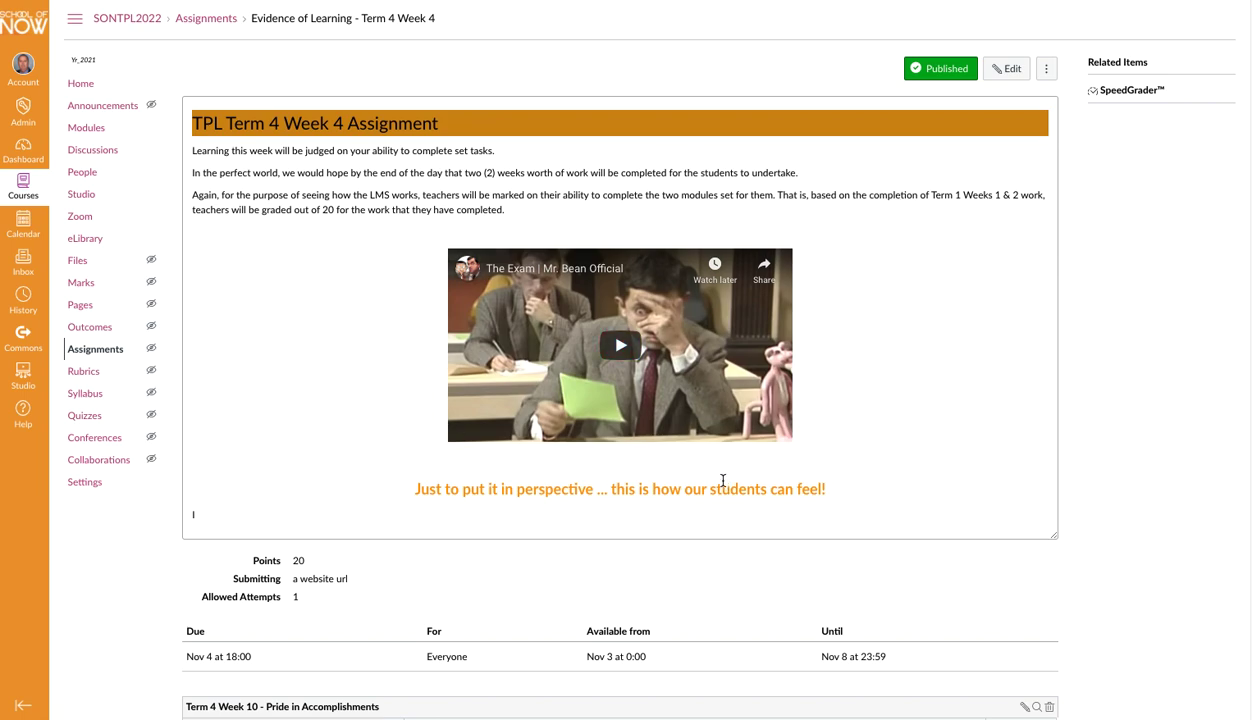
# Delete the "Term 4 Week 10 - Pride in Accomplishments" rubric from the assignment
pyautogui.scroll(-5, 721, 481)
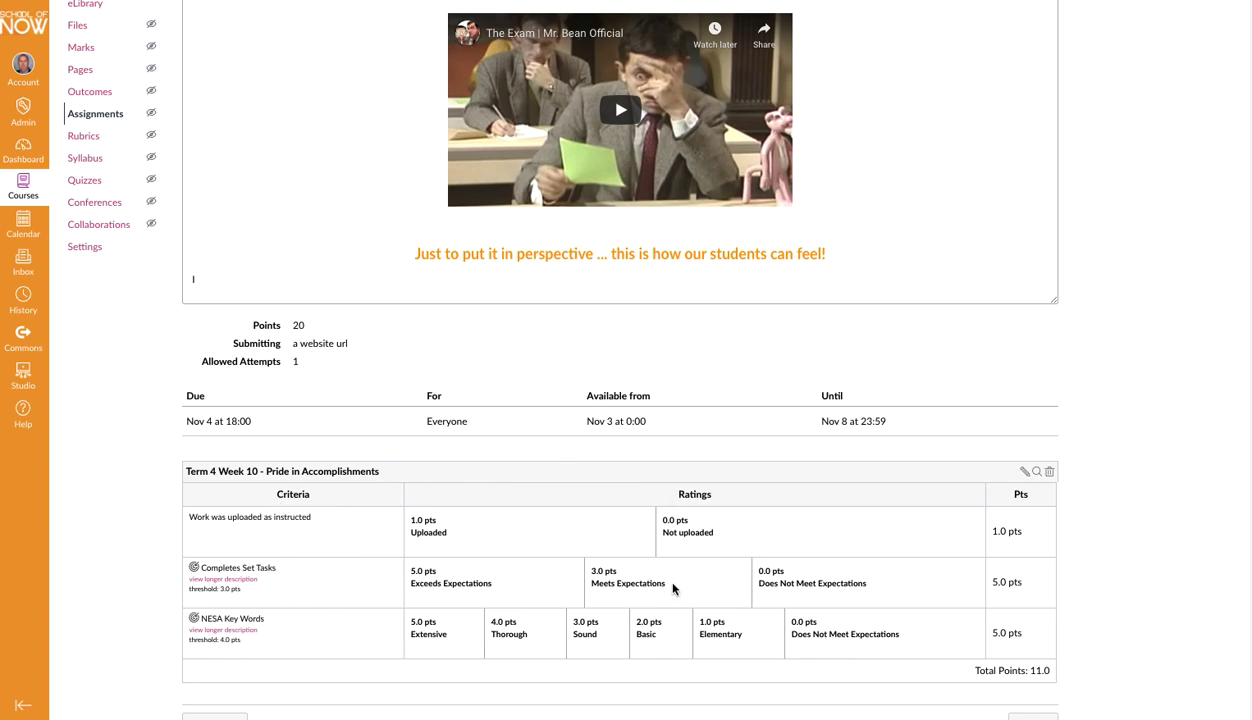
pyautogui.scroll(-1, 560, 621)
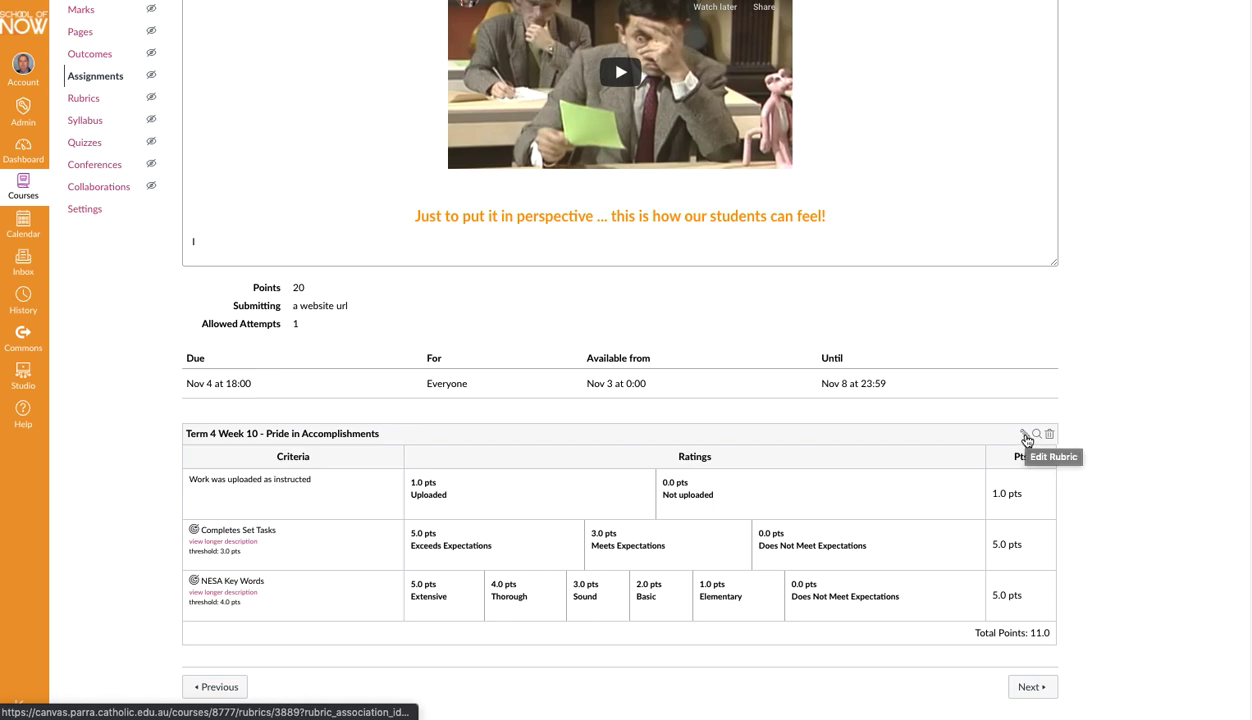
pyautogui.click(1049, 434)
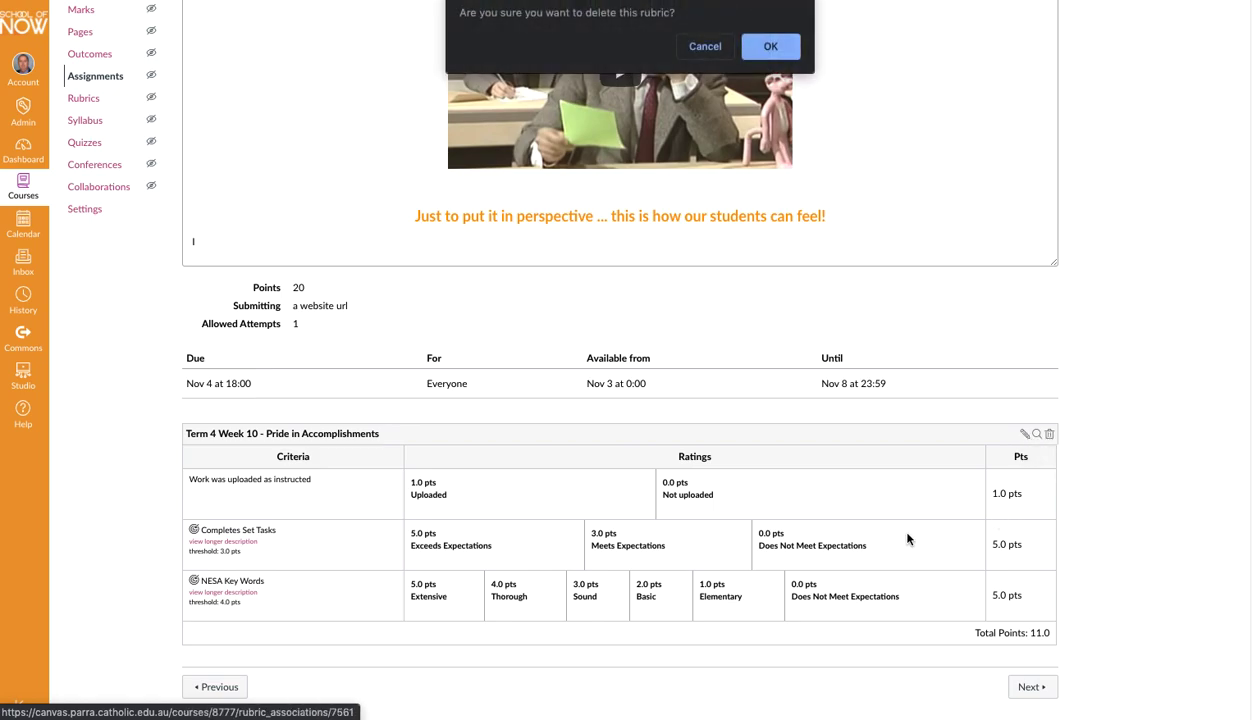
pyautogui.click(770, 46)
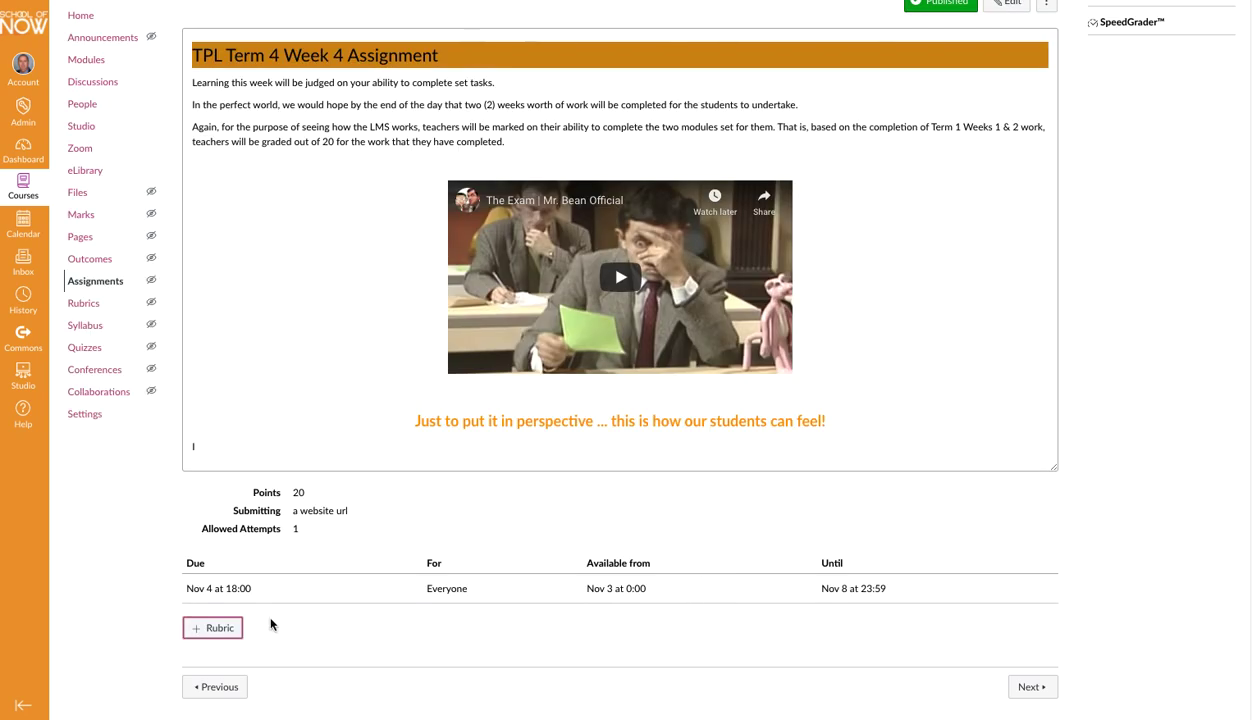
# Start a new rubric for the assignment and import the Completes Set Tasks outcome as a scoring criterion
pyautogui.click(220, 629)
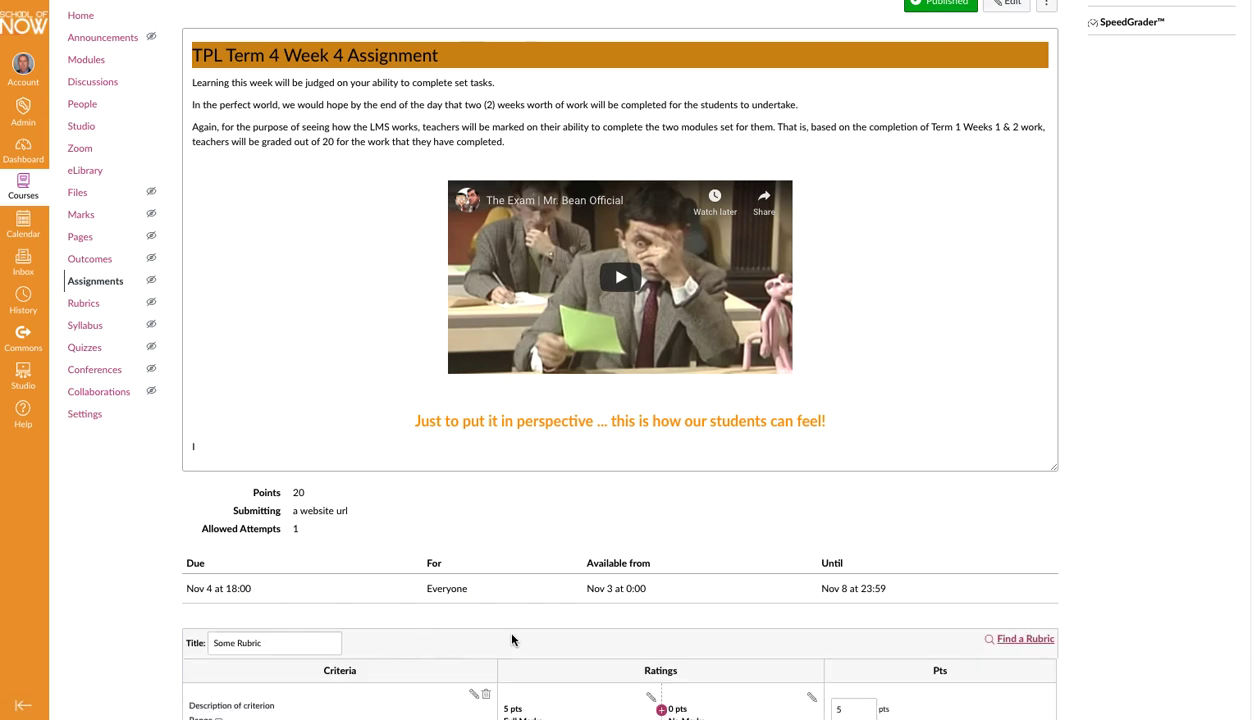
pyautogui.scroll(-3, 640, 630)
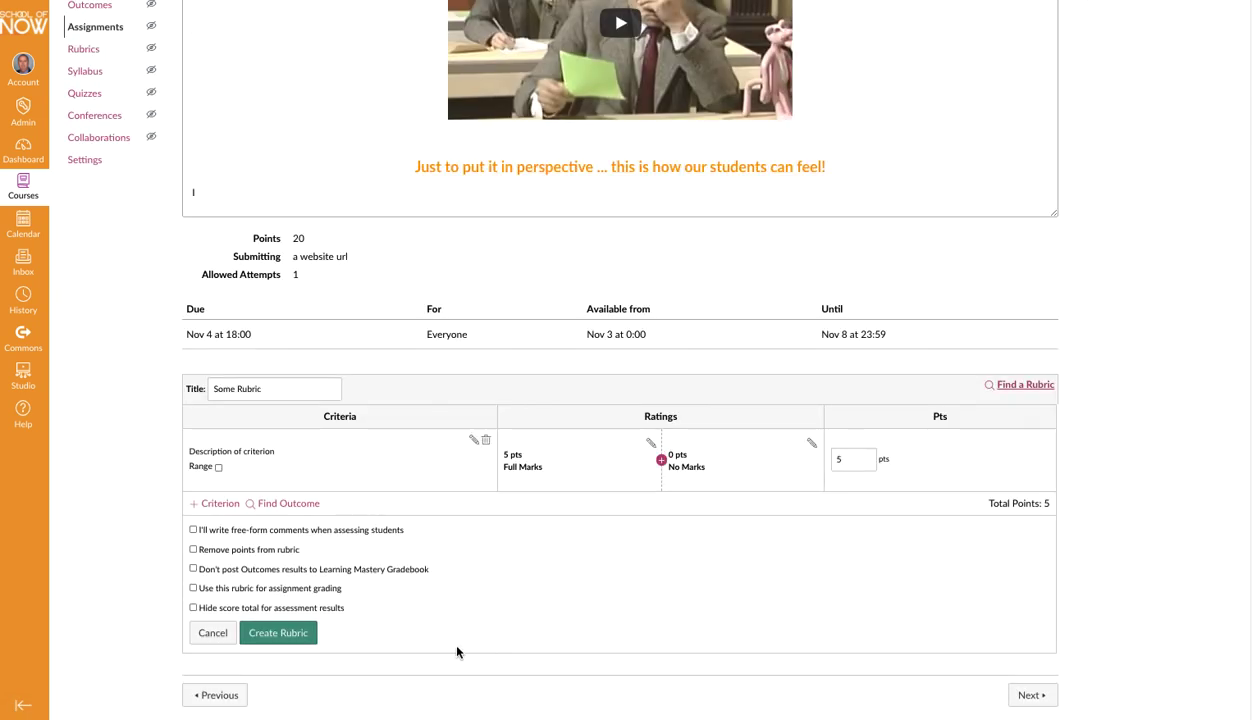
pyautogui.click(300, 504)
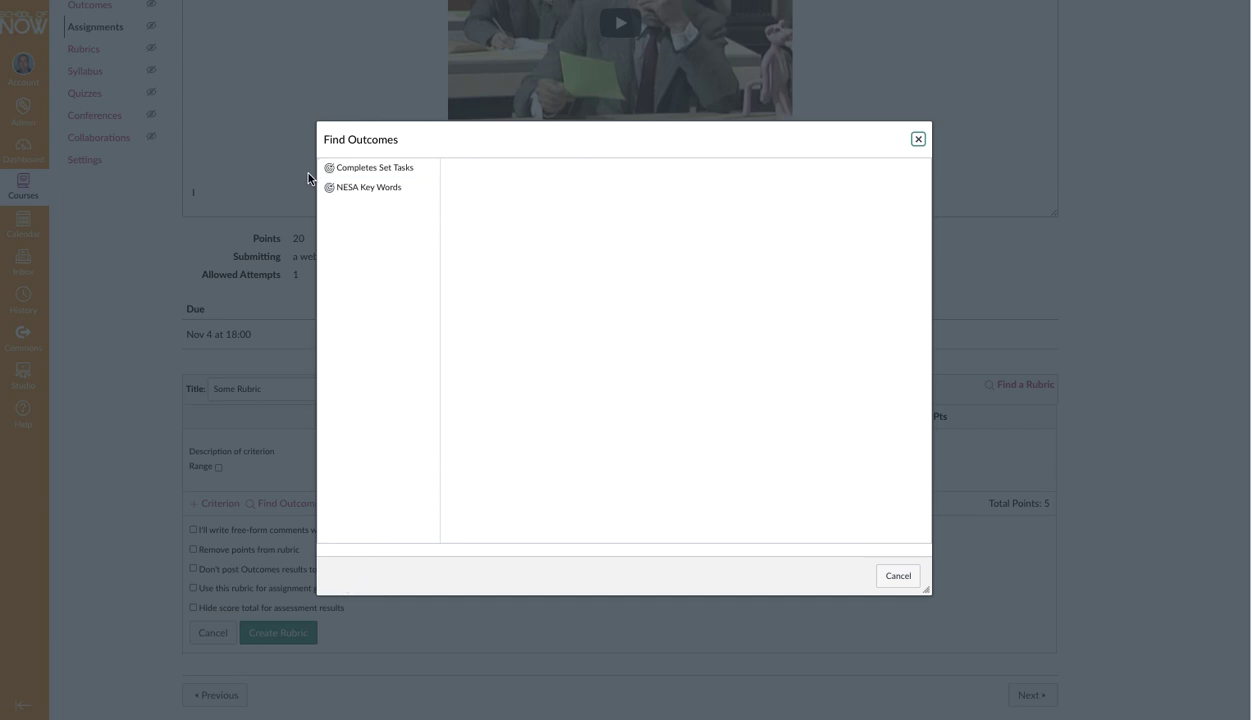
pyautogui.click(376, 190)
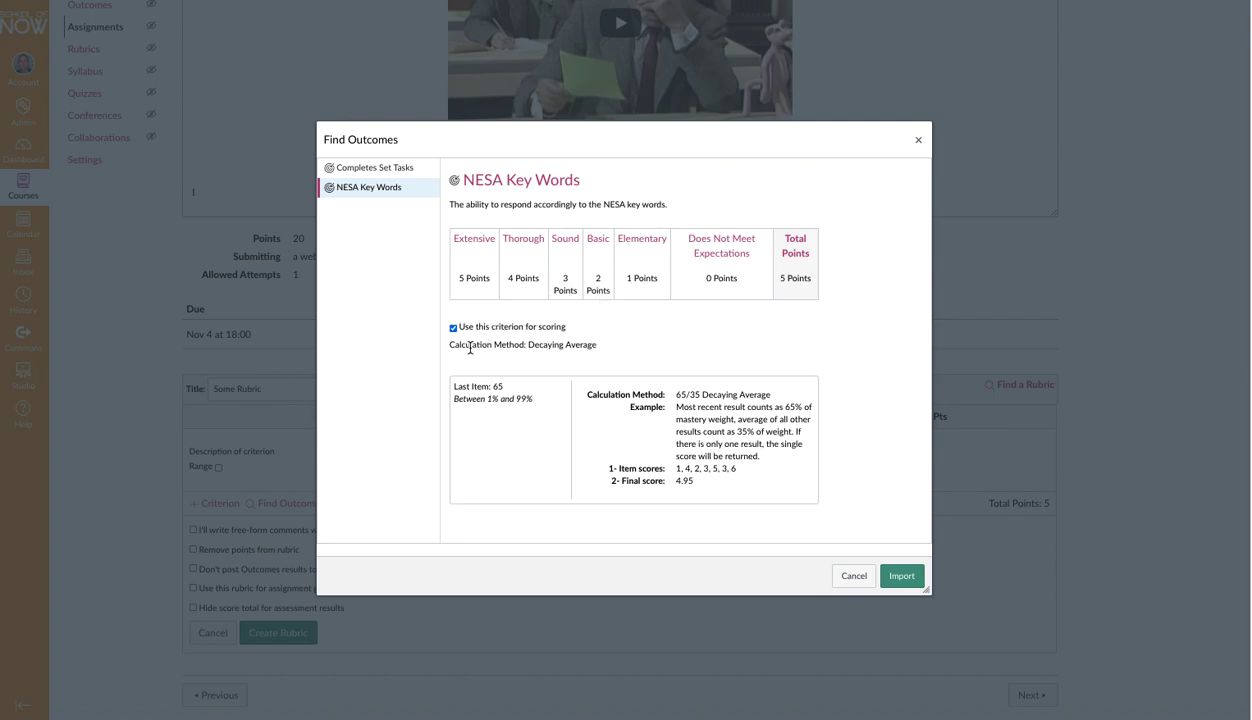
pyautogui.click(359, 172)
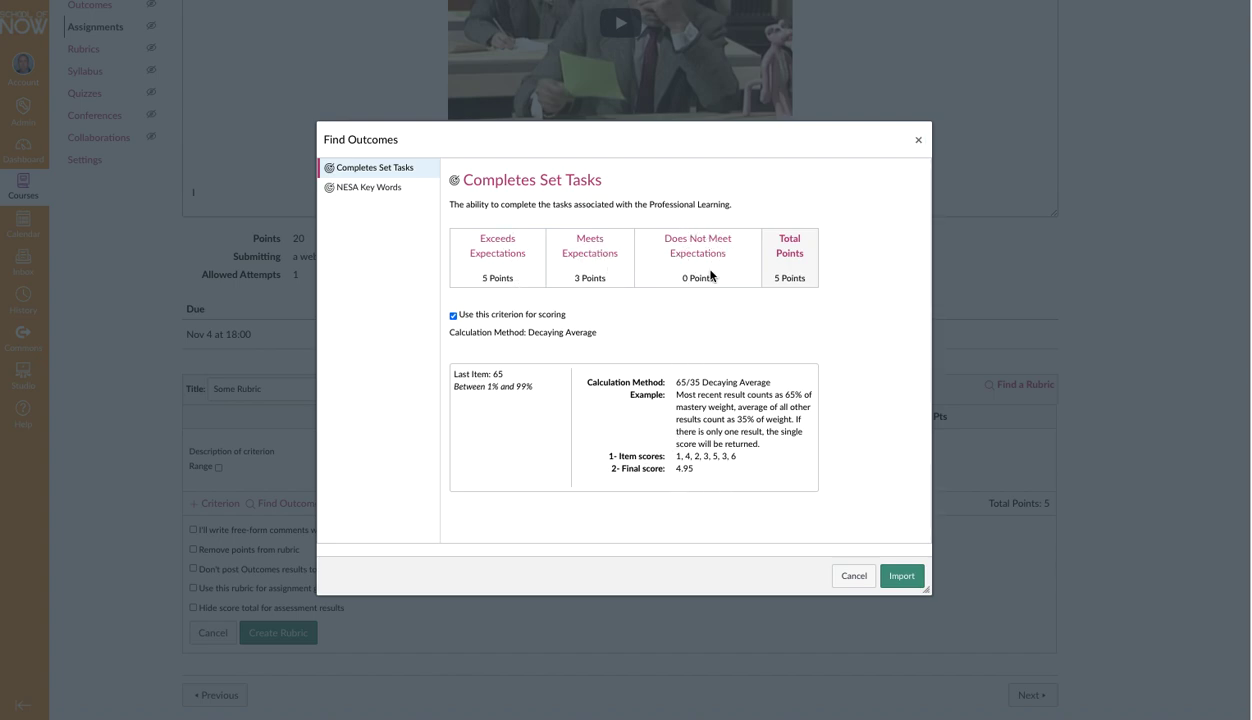
pyautogui.click(903, 578)
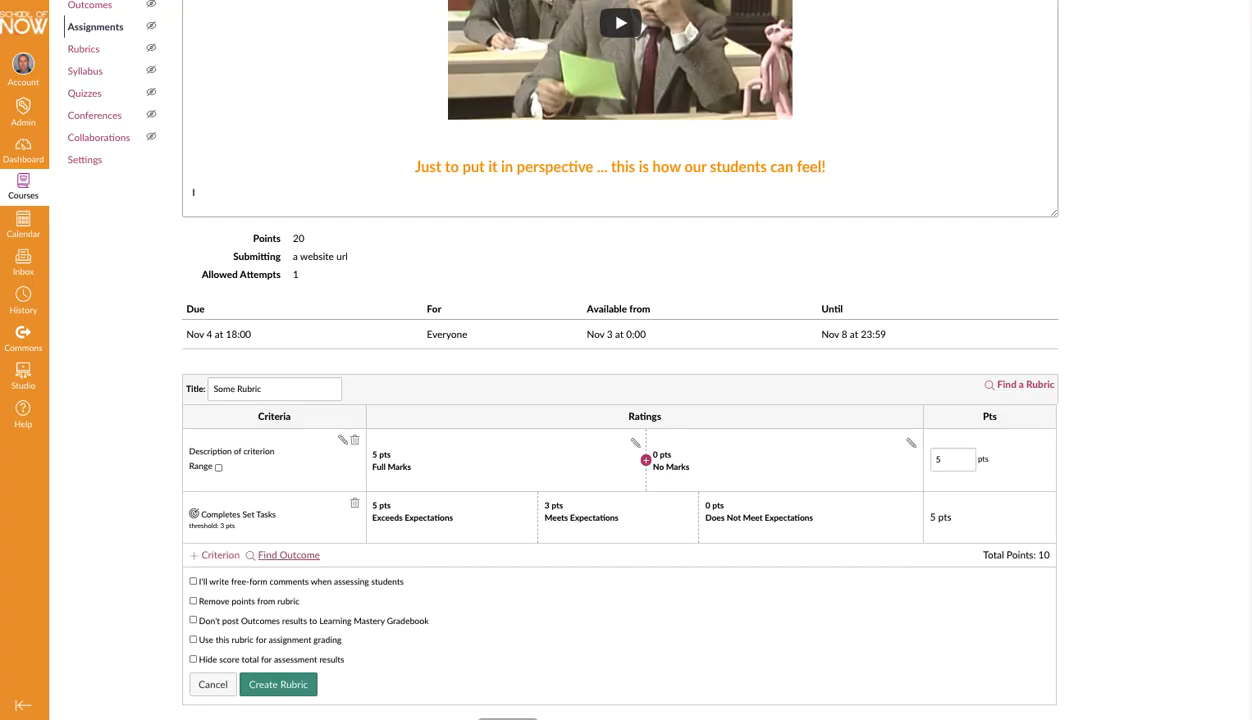
# Title the new rubric "Teacher Task 1"
pyautogui.scroll(-1, 573, 614)
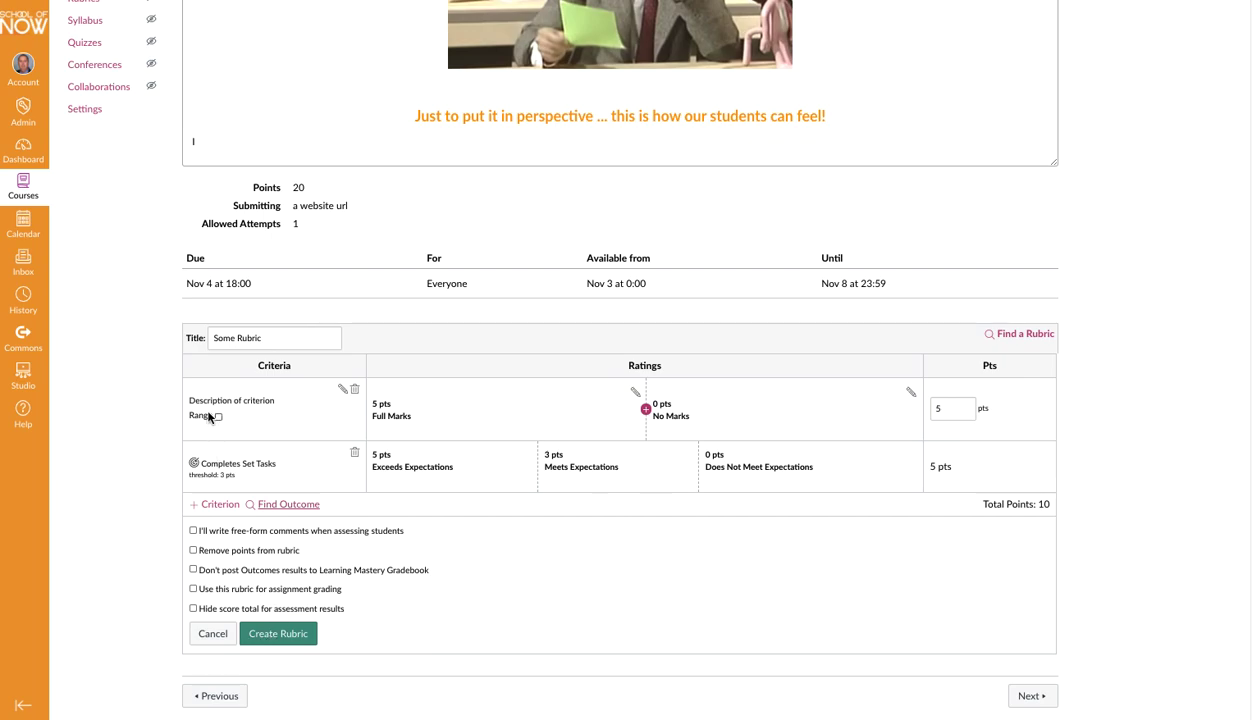
pyautogui.moveTo(270, 338); pyautogui.dragTo(211, 341)
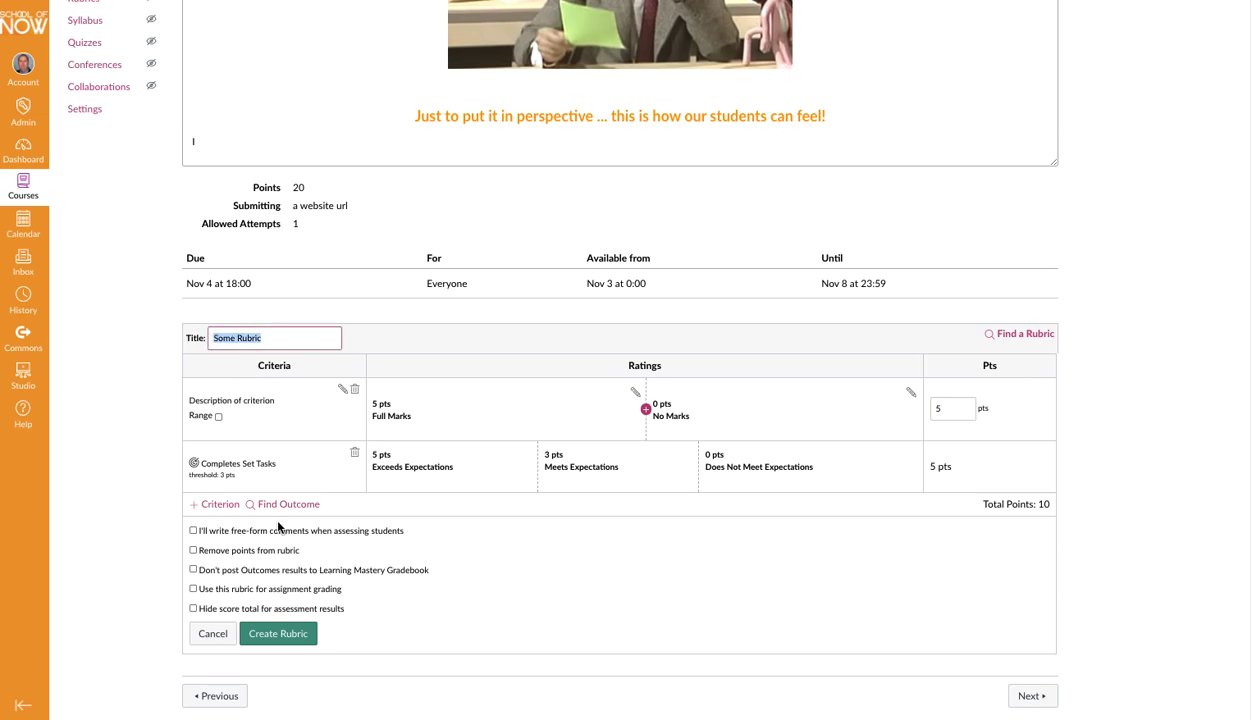
pyautogui.write('Teacher Task 1')
# Change the default criterion's description to "Quality of Work" and update the criterion
pyautogui.click(342, 389)
pyautogui.click(614, 324)
pyautogui.tripleClick(505, 323)
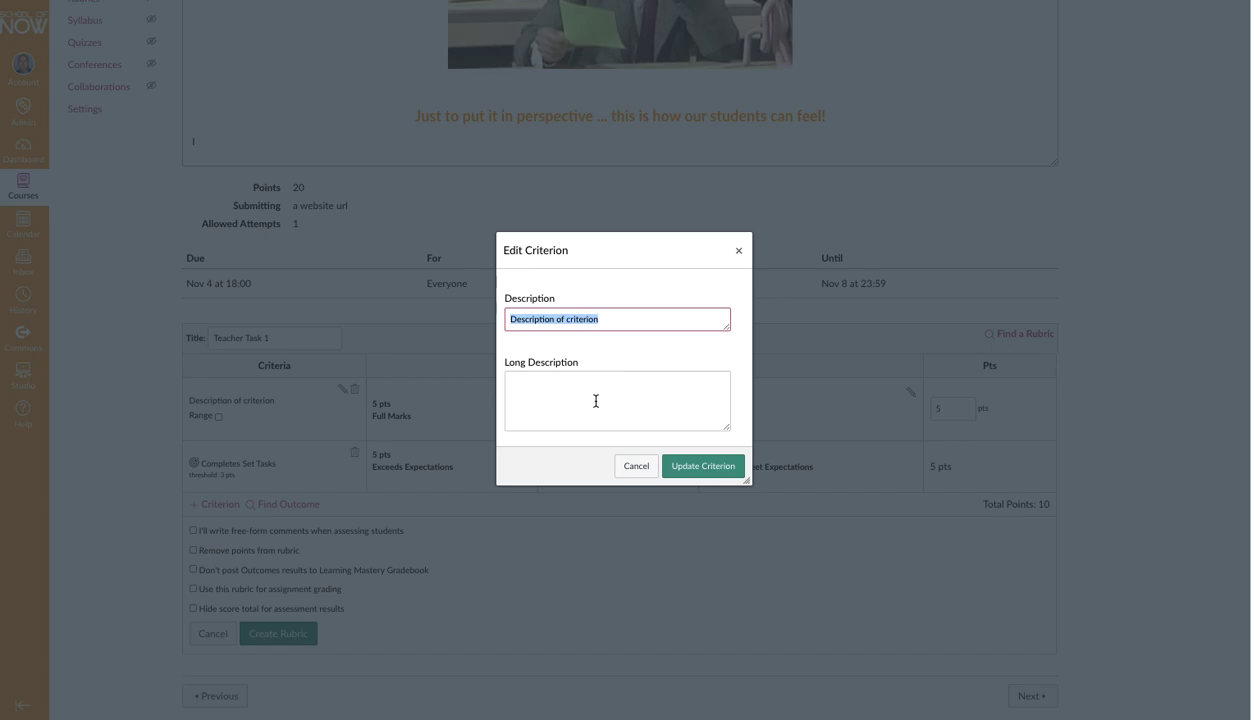
pyautogui.write('Quality')
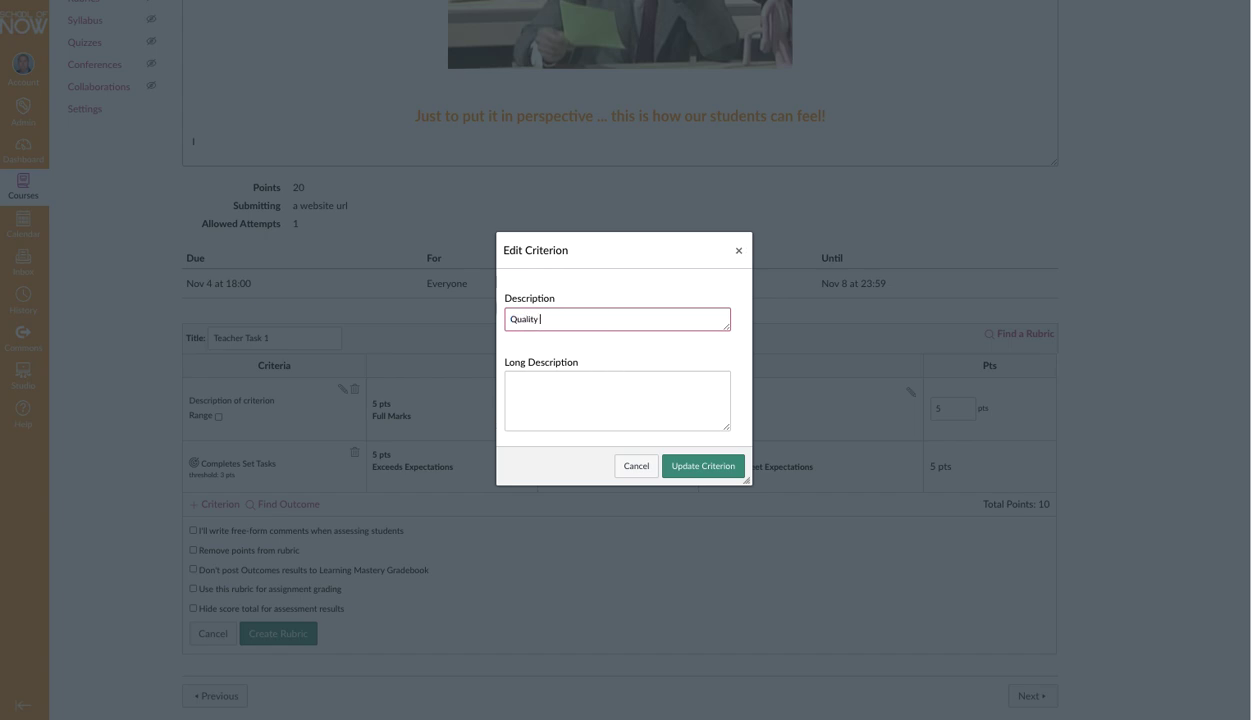
pyautogui.write(' of Work')
pyautogui.click(699, 472)
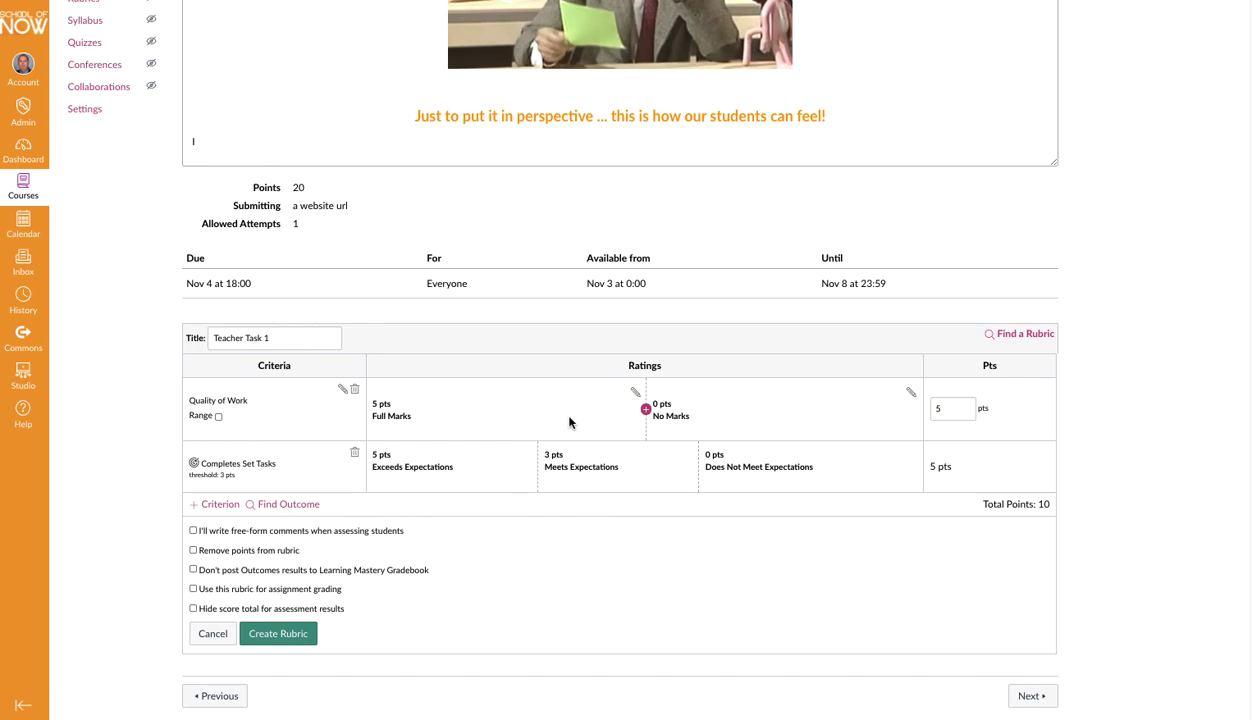
# Set the Quality of Work criterion to 15 points and enable its Range option
pyautogui.click(936, 410)
pyautogui.write('1')
pyautogui.click(917, 536)
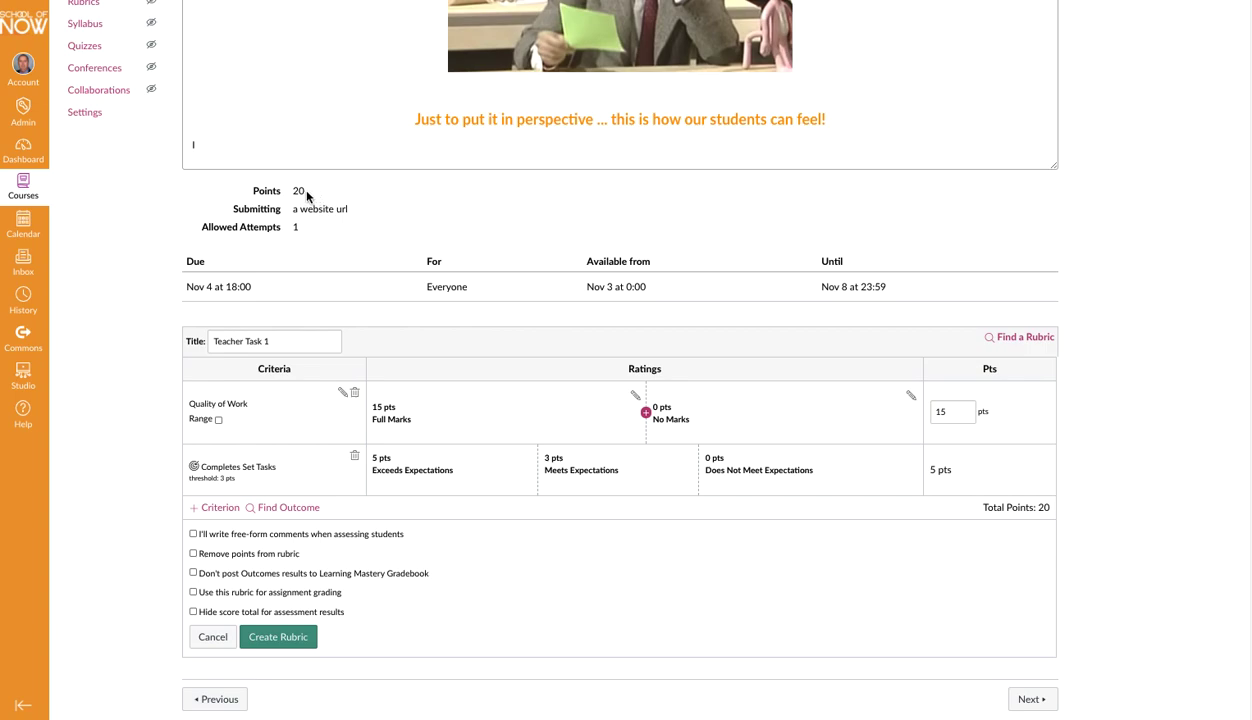
pyautogui.click(218, 420)
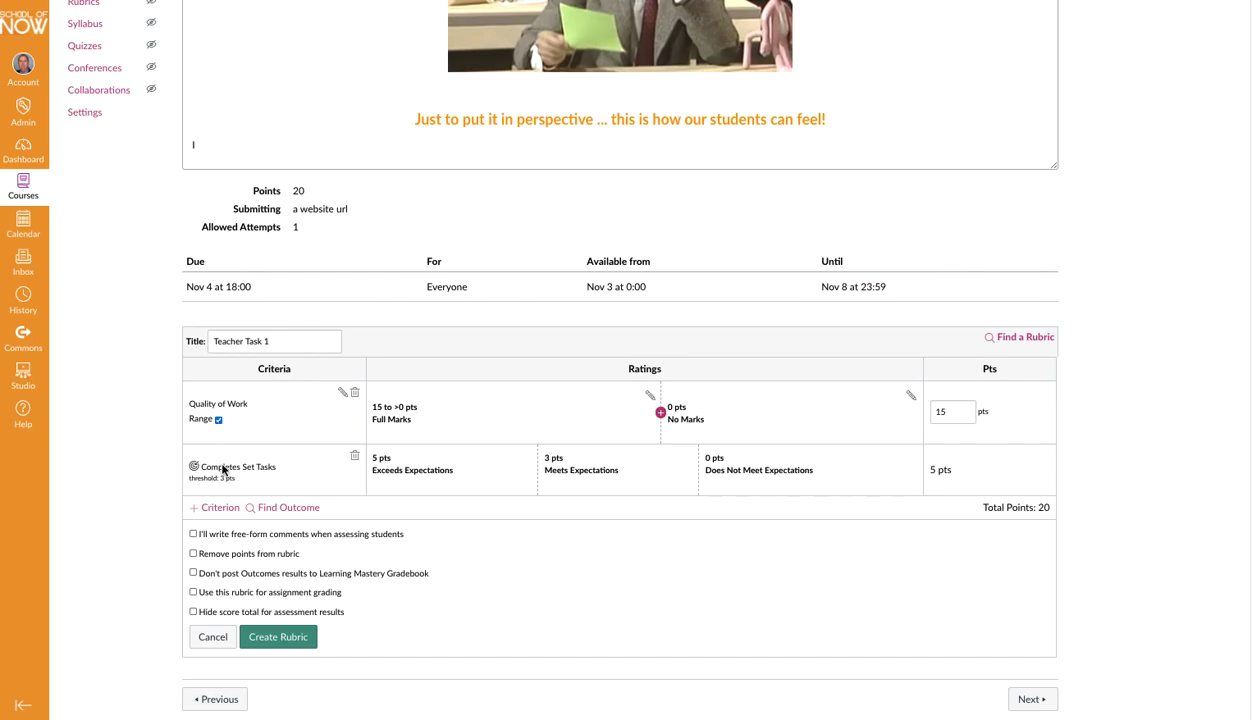
# Set the Full Marks rating's lower limit to 12 points and give it the description "Extensive"
pyautogui.click(645, 394)
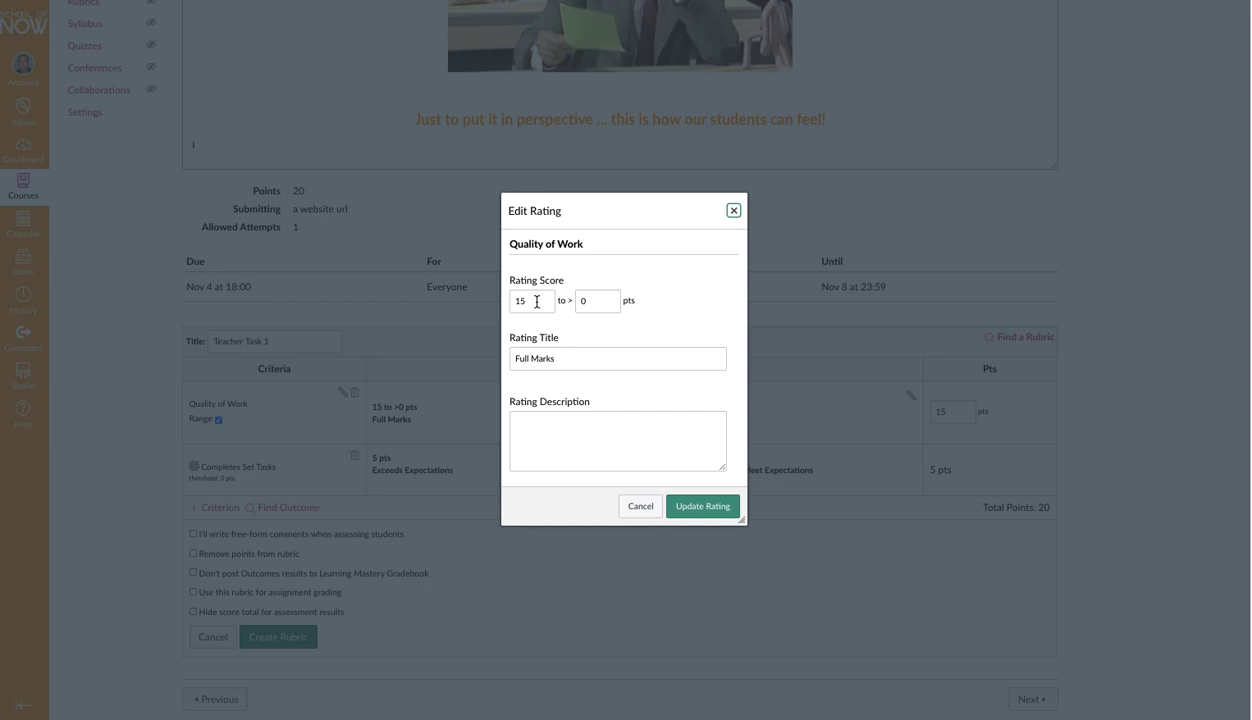
pyautogui.doubleClick(588, 299)
pyautogui.write('12')
pyautogui.click(540, 421)
pyautogui.write('Extensive')
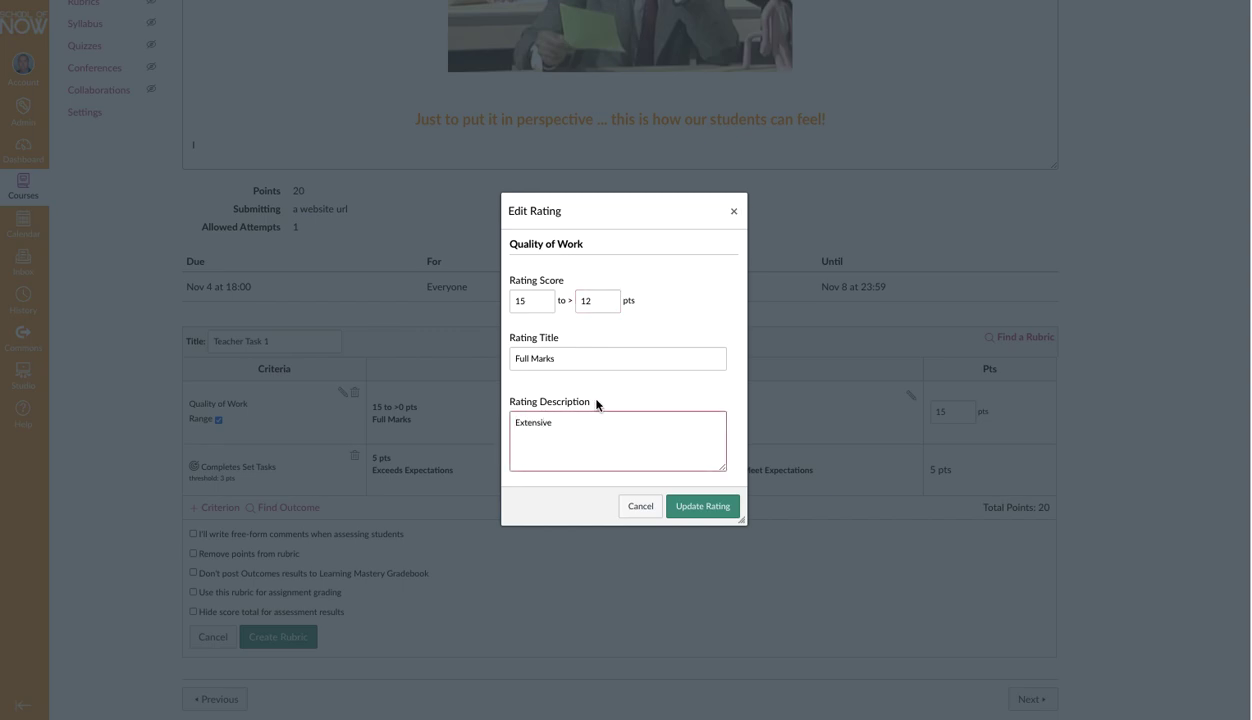
pyautogui.click(712, 508)
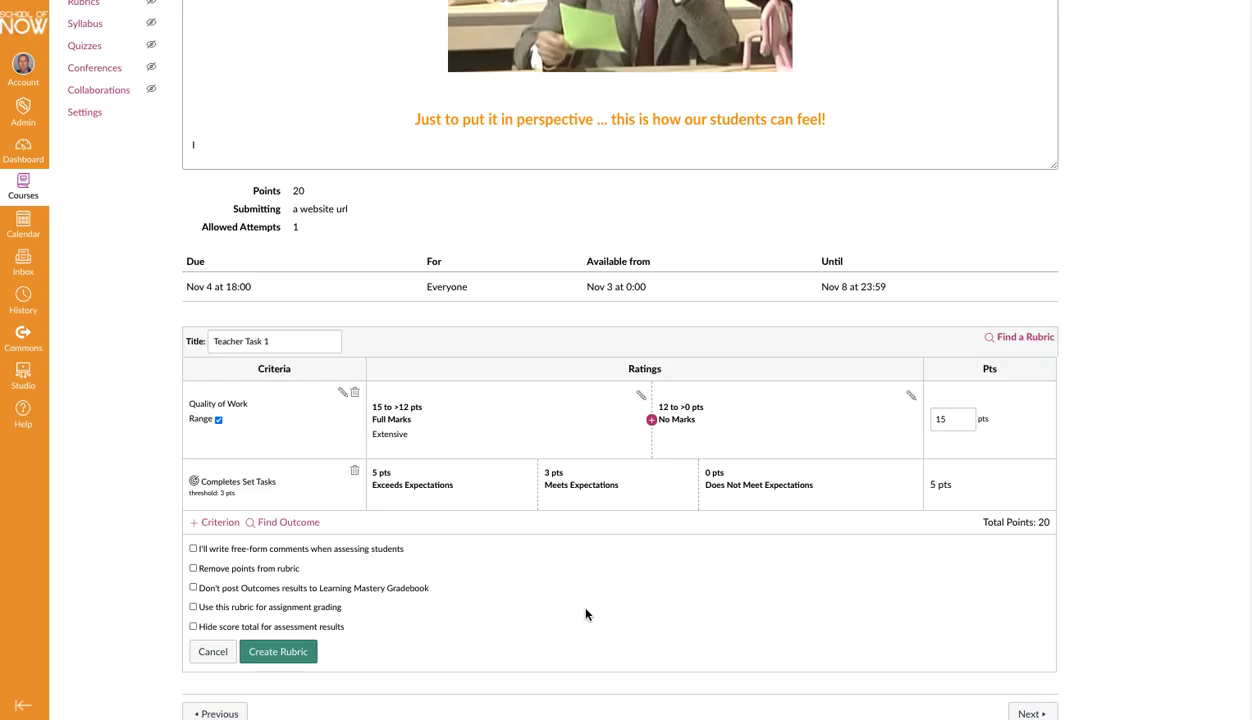
# Add a "Thorough" rating ranging from 12 to >9 points between Full Marks and No Marks
pyautogui.click(652, 421)
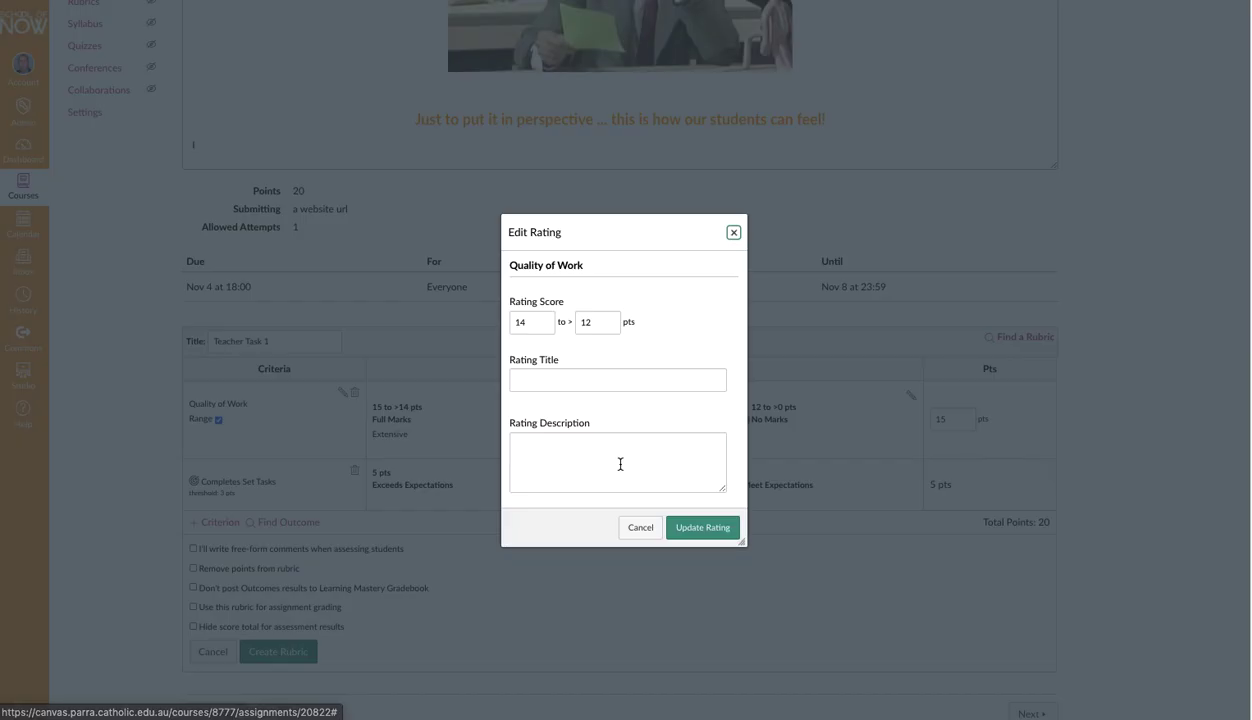
pyautogui.doubleClick(530, 321)
pyautogui.write('12')
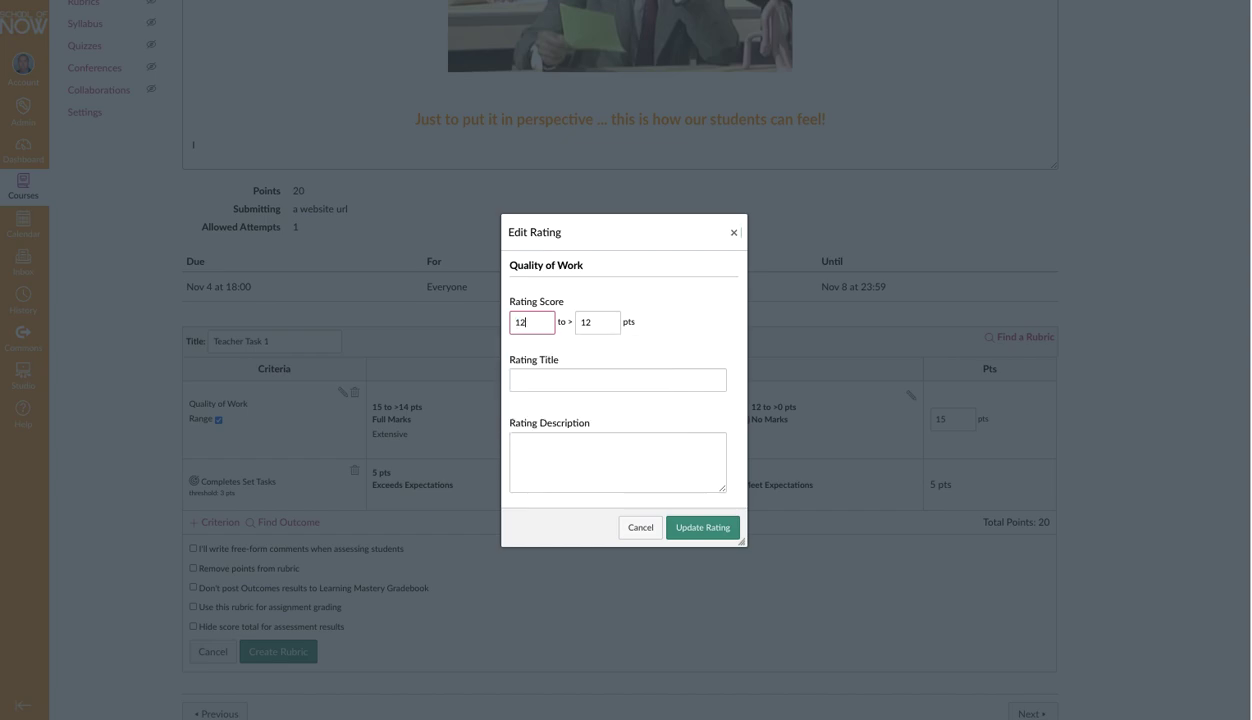
pyautogui.doubleClick(585, 325)
pyautogui.write('9')
pyautogui.click(547, 376)
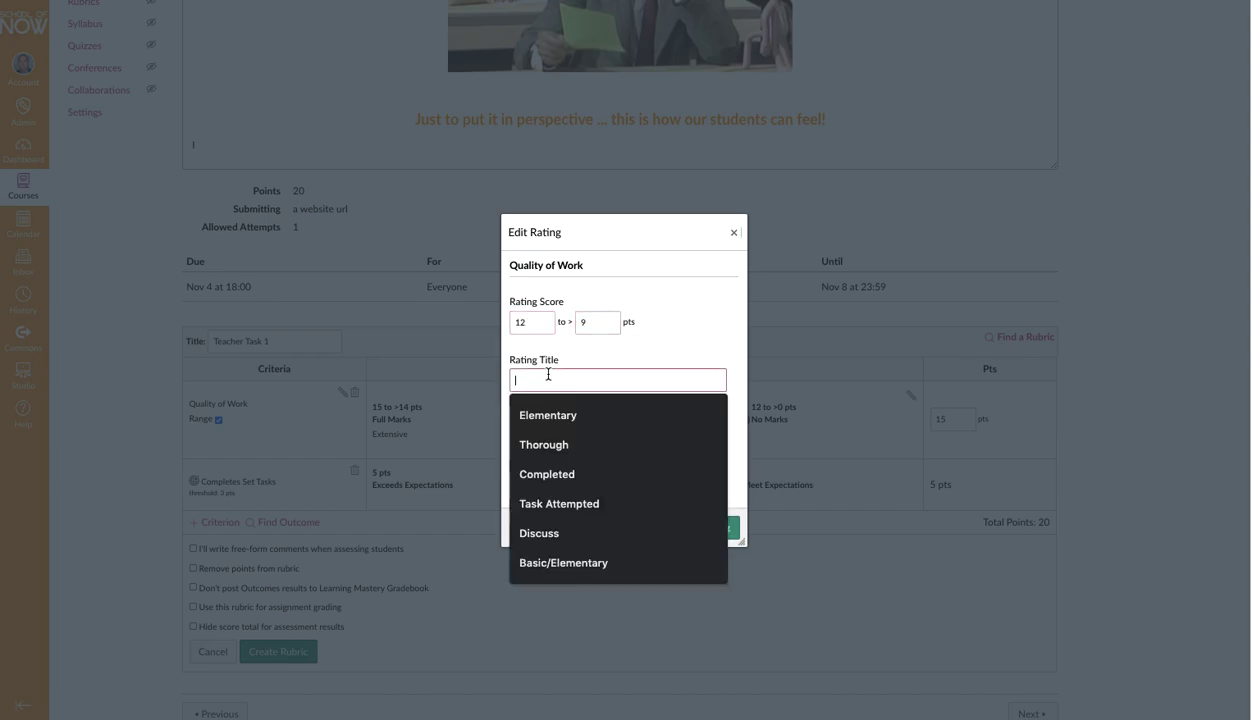
pyautogui.click(544, 444)
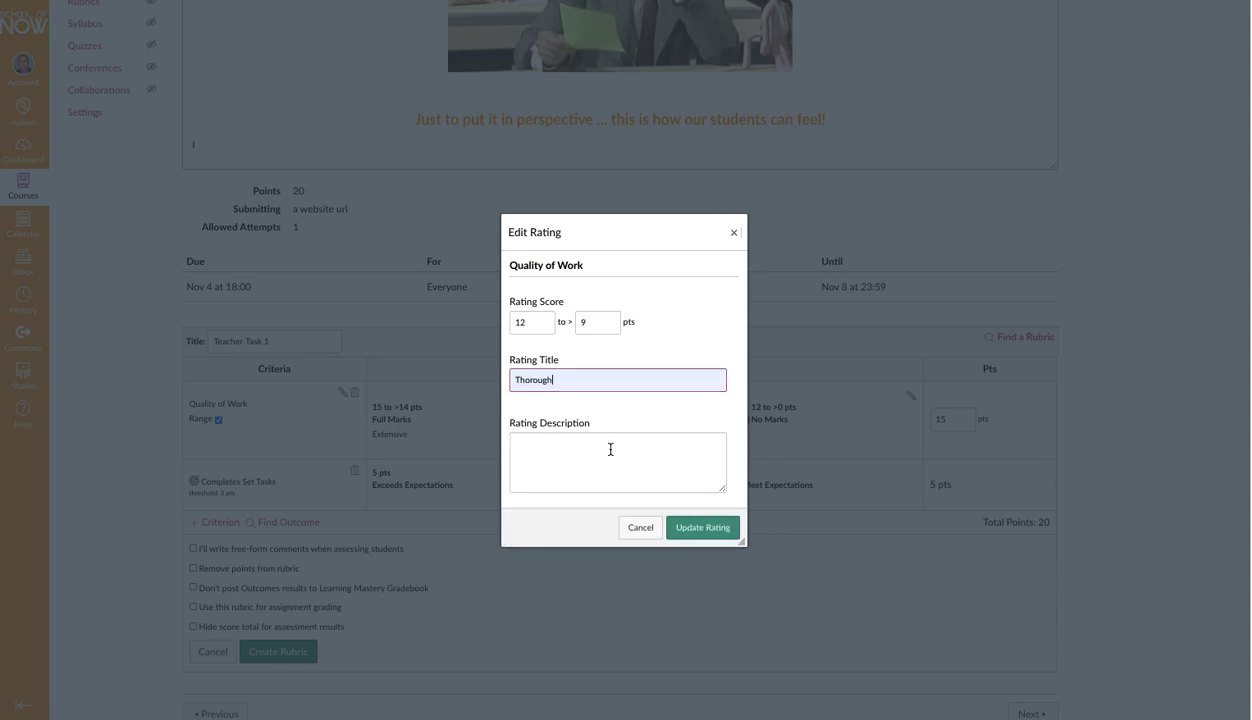
pyautogui.click(703, 530)
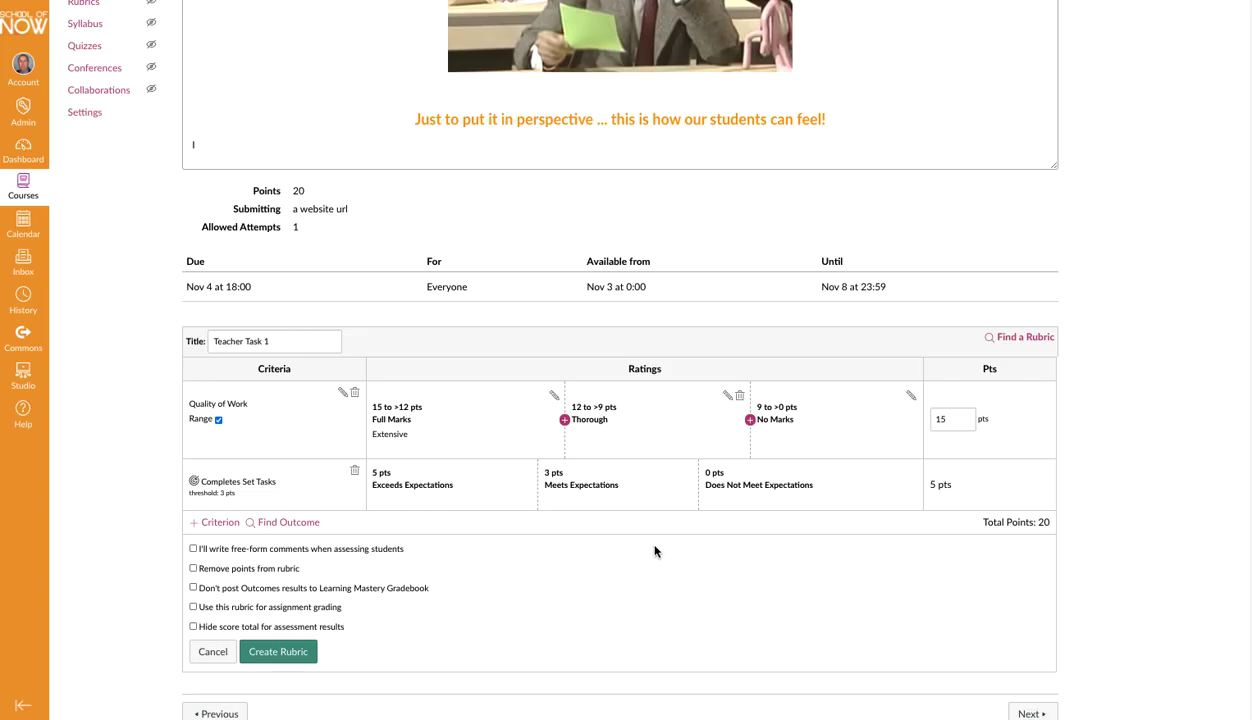
# Add a "Sound" rating ranging from 9 to >6 points between Thorough and No Marks
pyautogui.click(750, 419)
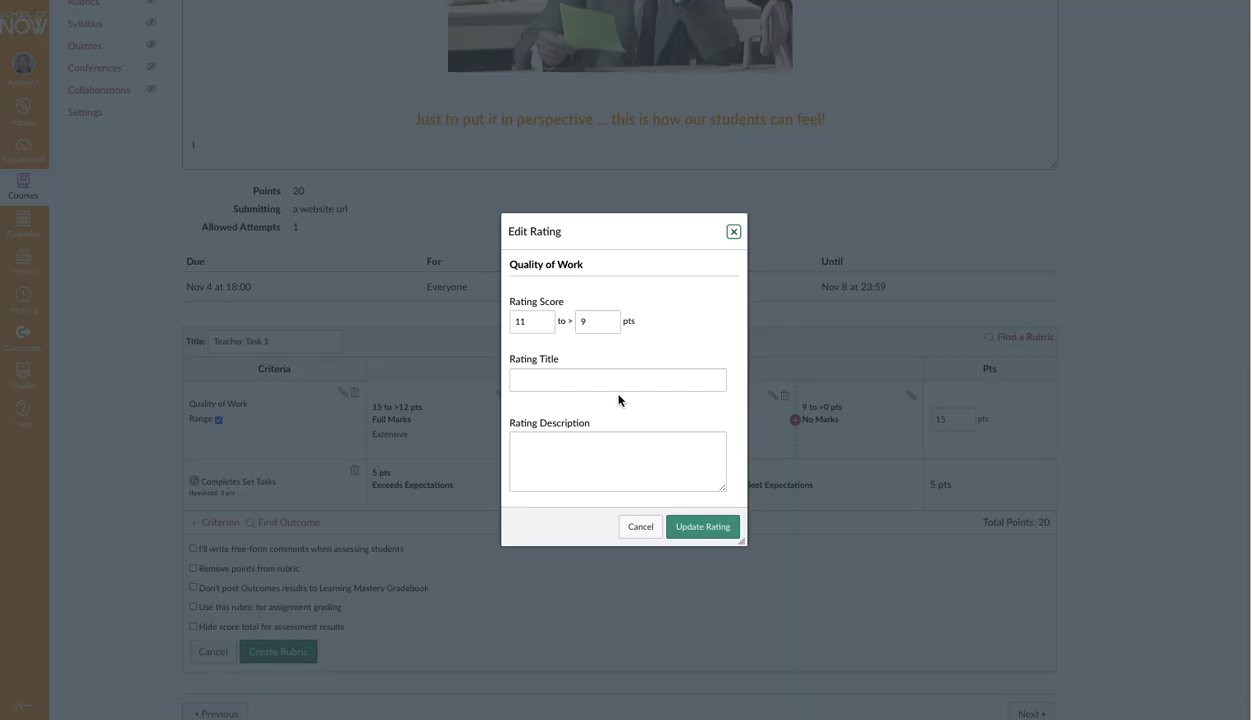
pyautogui.doubleClick(521, 321)
pyautogui.write('9')
pyautogui.click(580, 323)
pyautogui.doubleClick(580, 323)
pyautogui.write('6')
pyautogui.click(568, 375)
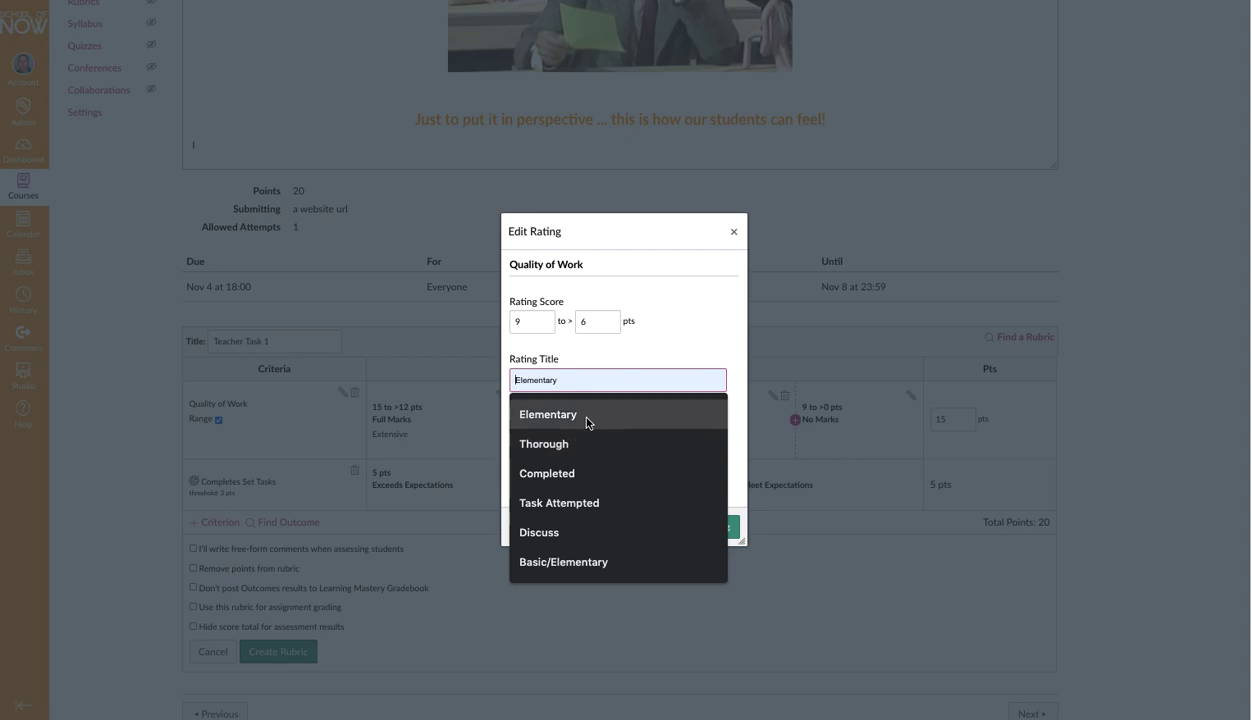
pyautogui.write('S')
pyautogui.click(550, 416)
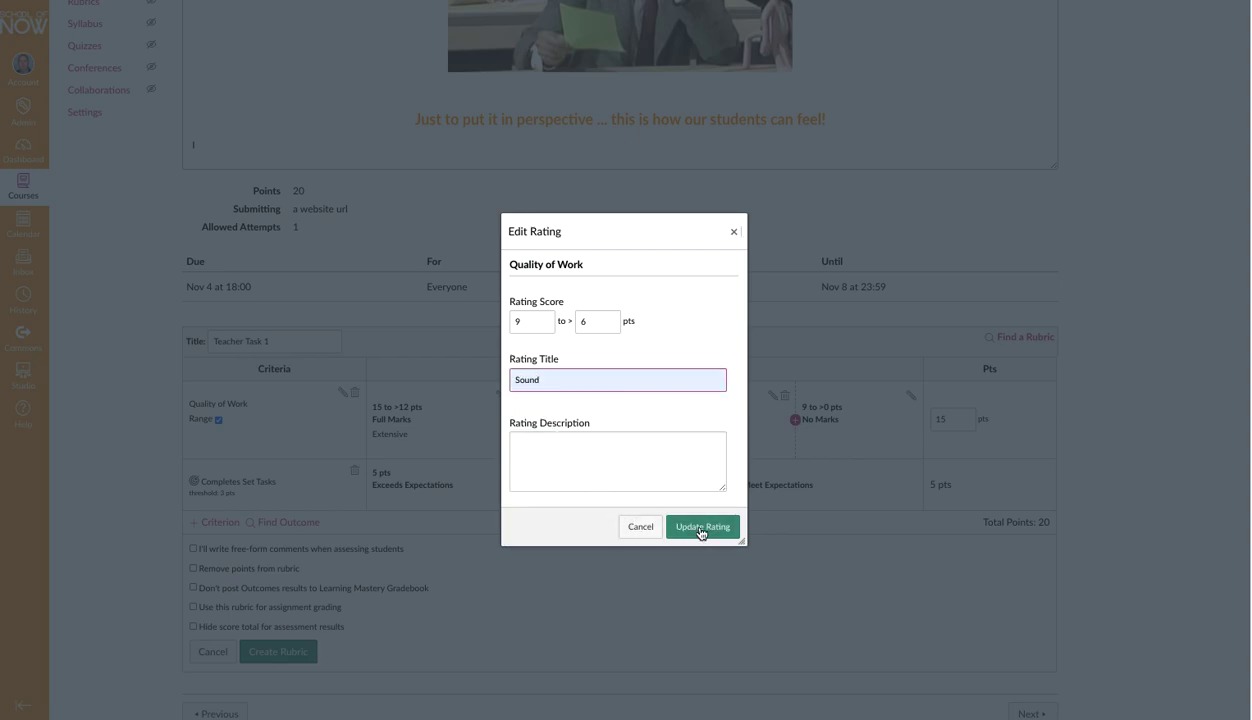
pyautogui.click(690, 526)
# Add a "Basic" rating ranging from 6 to >3 points between Sound and No Marks
pyautogui.click(787, 419)
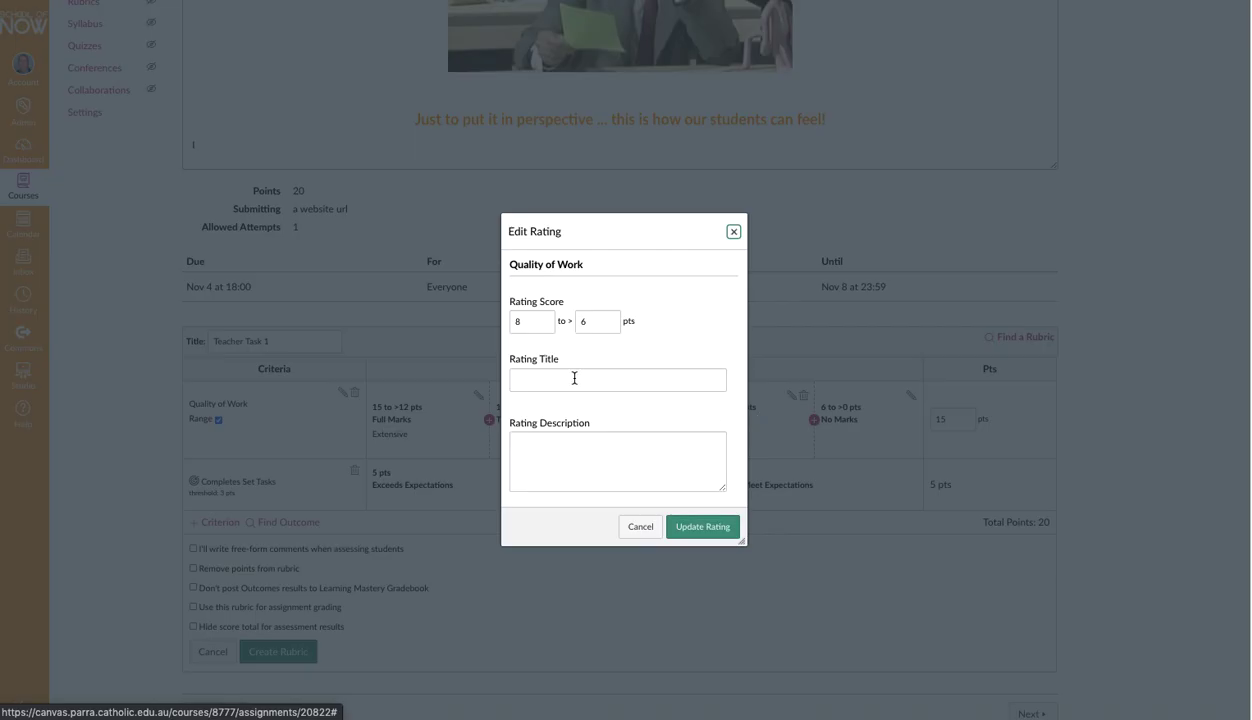
pyautogui.click(521, 321)
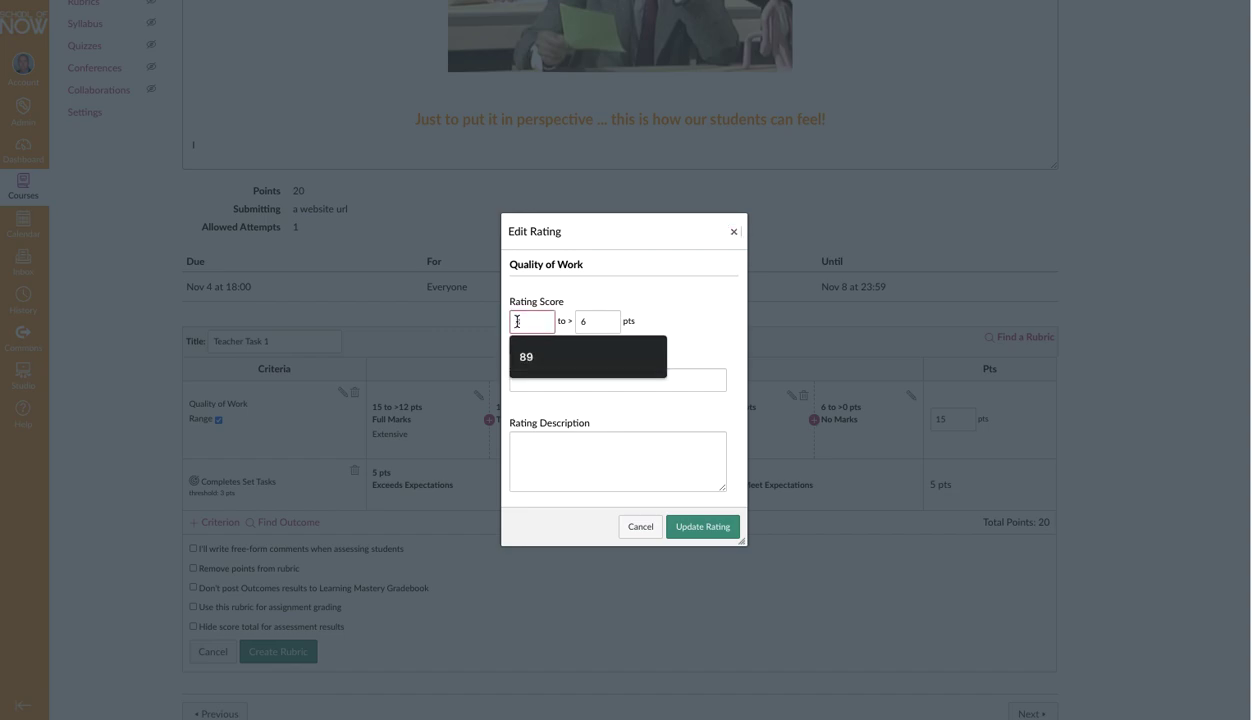
pyautogui.write('6')
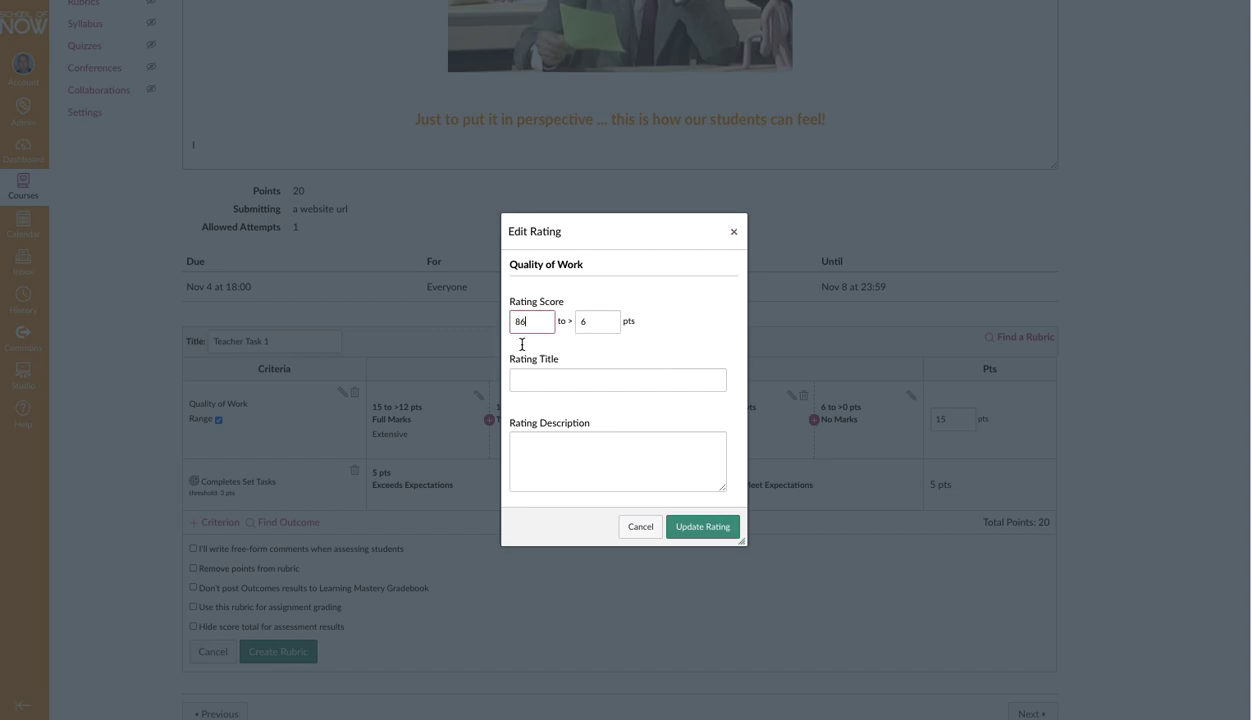
pyautogui.press('BackSpace')
pyautogui.press('BackSpace')
pyautogui.write('6')
pyautogui.doubleClick(580, 320)
pyautogui.write('3')
pyautogui.click(537, 380)
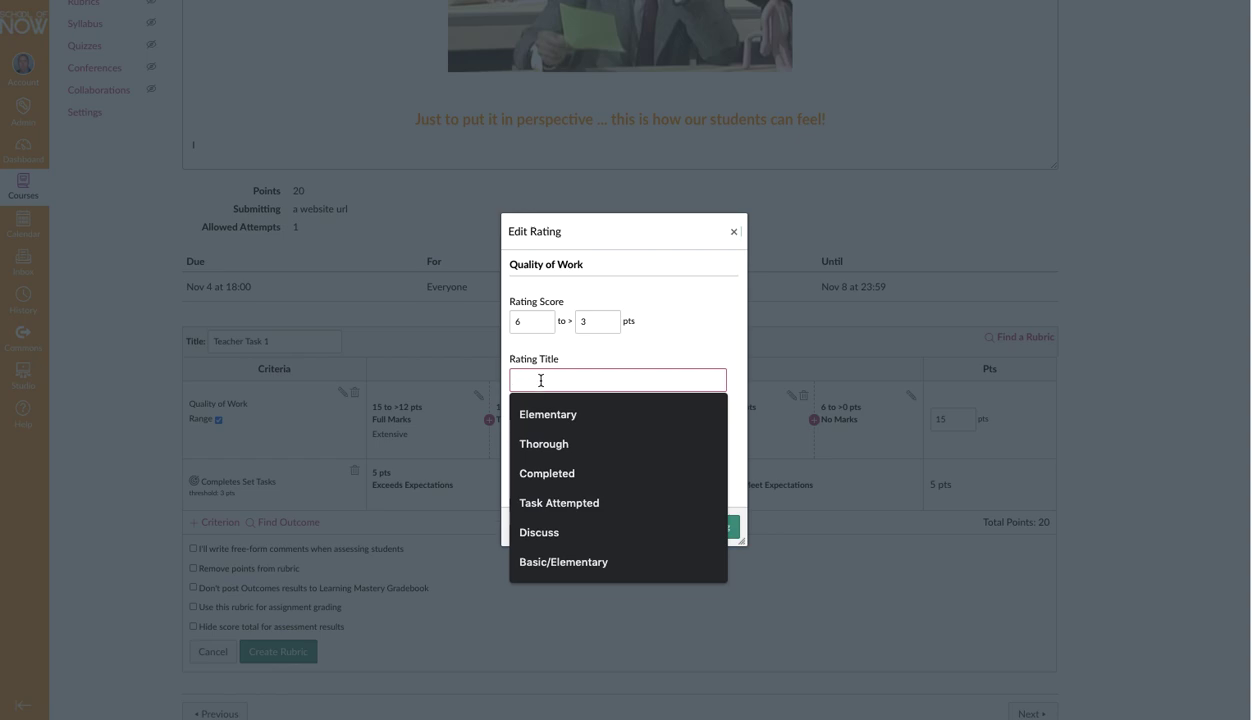
pyautogui.write('Basic')
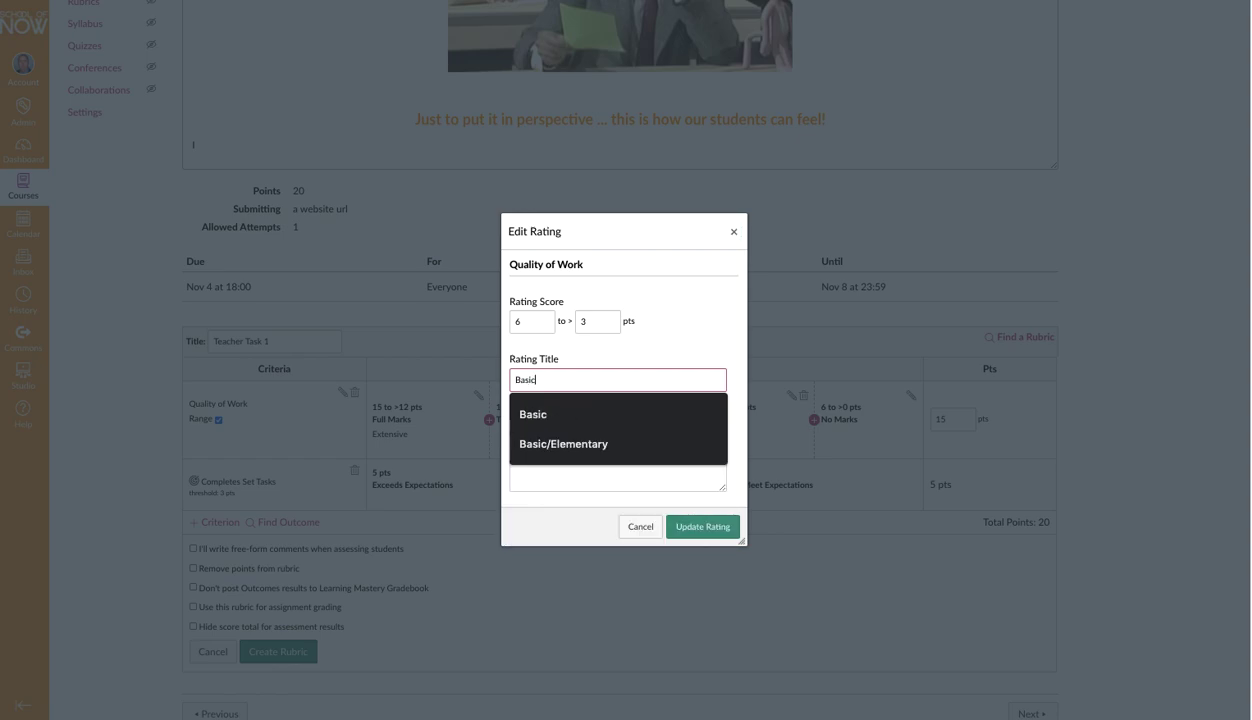
pyautogui.click(523, 413)
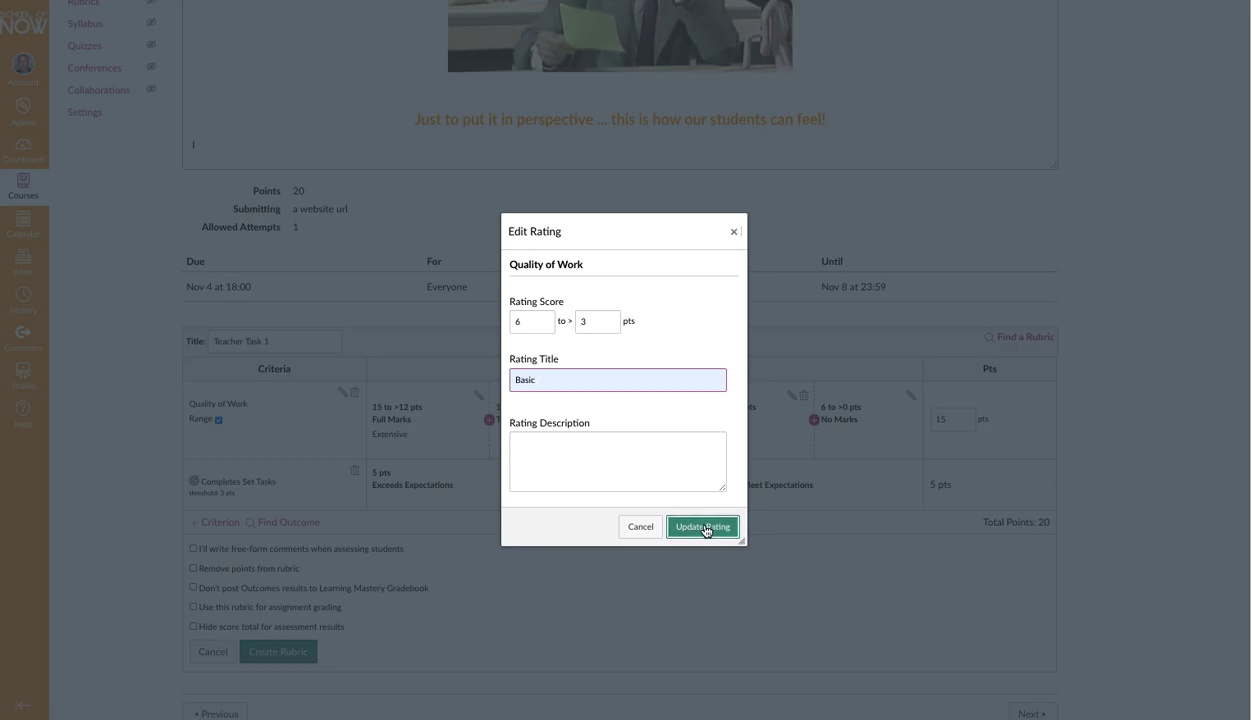
pyautogui.click(704, 525)
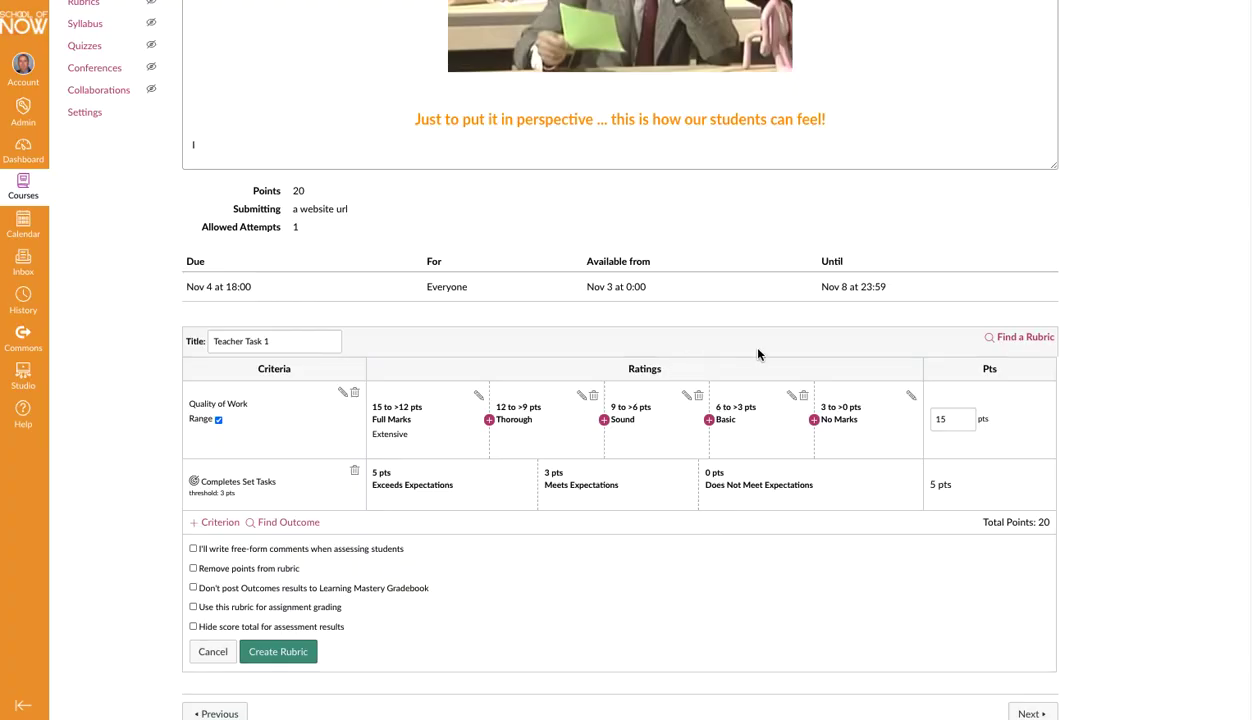
# Retitle the No Marks rating of Quality of Work as "Elementary" and create the rubric
pyautogui.click(910, 396)
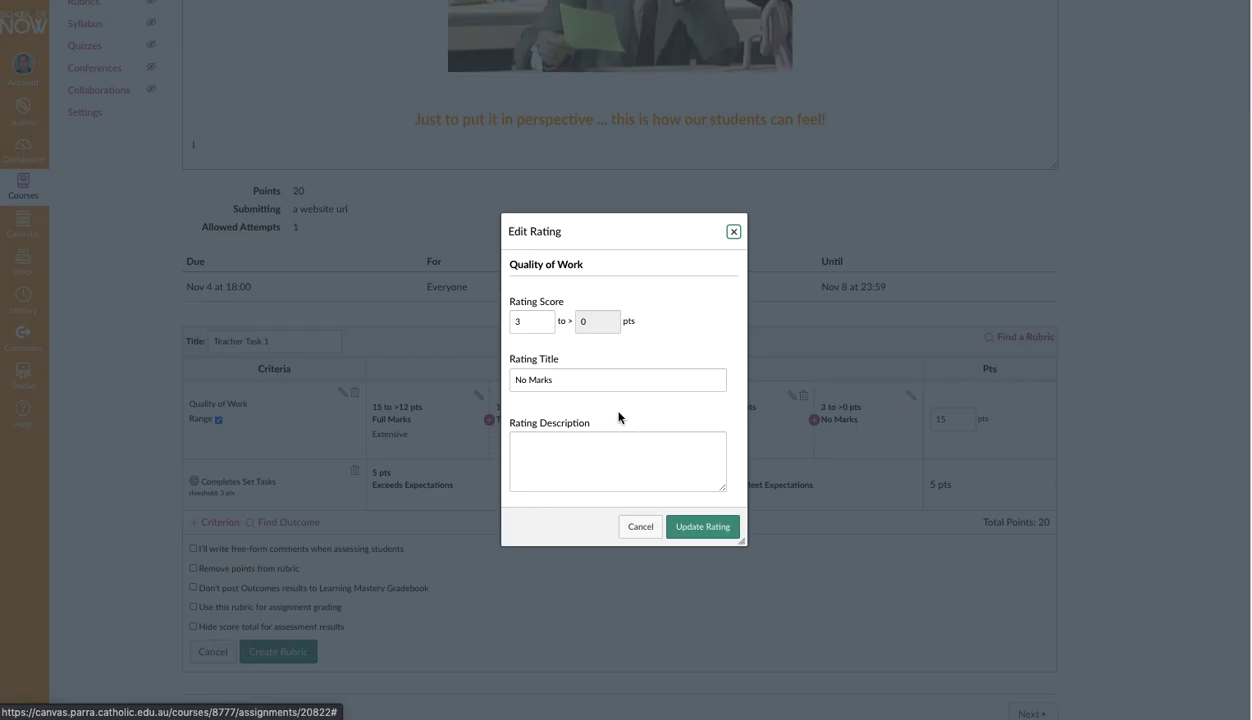
pyautogui.tripleClick(571, 379)
pyautogui.write('Elementary')
pyautogui.click(537, 420)
pyautogui.click(708, 522)
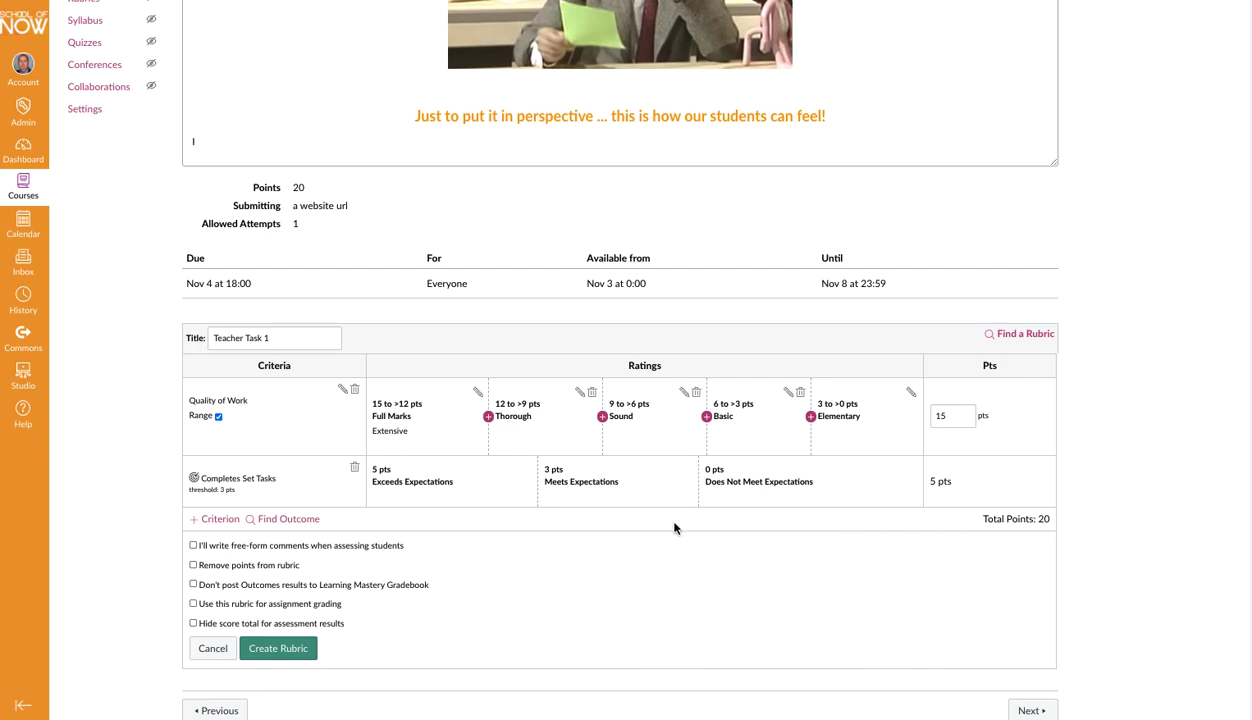
pyautogui.scroll(-1, 676, 538)
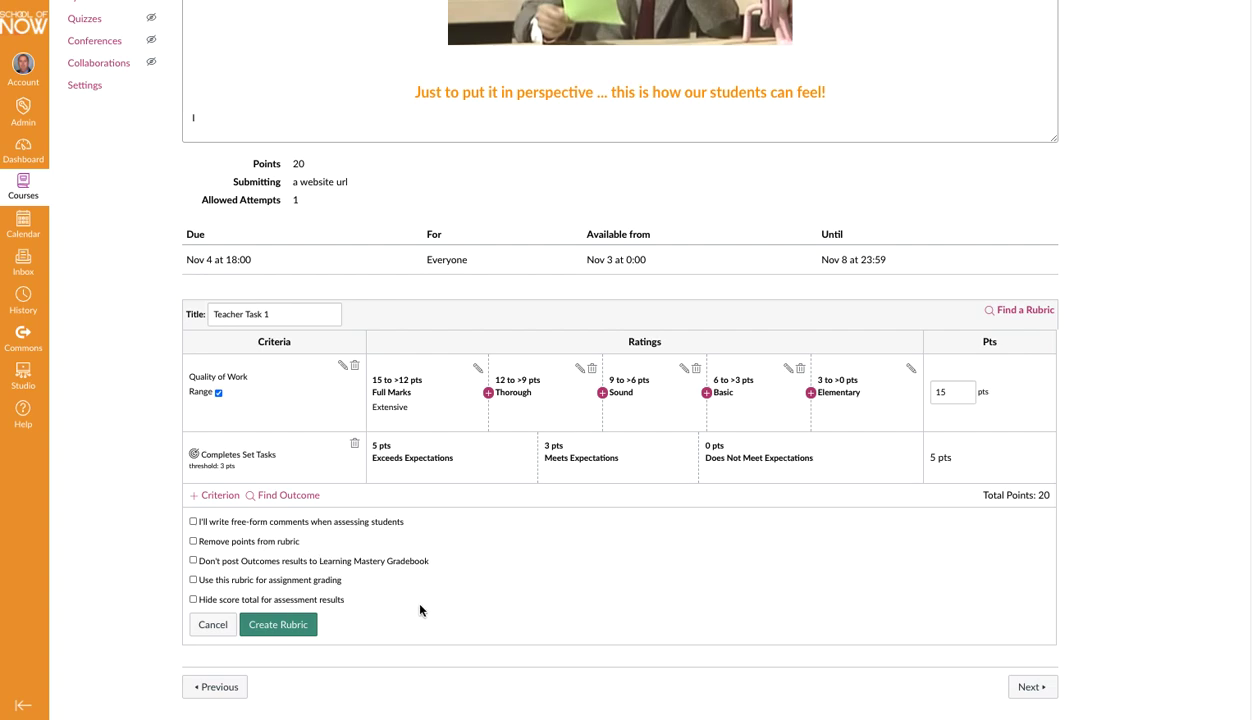
pyautogui.click(277, 625)
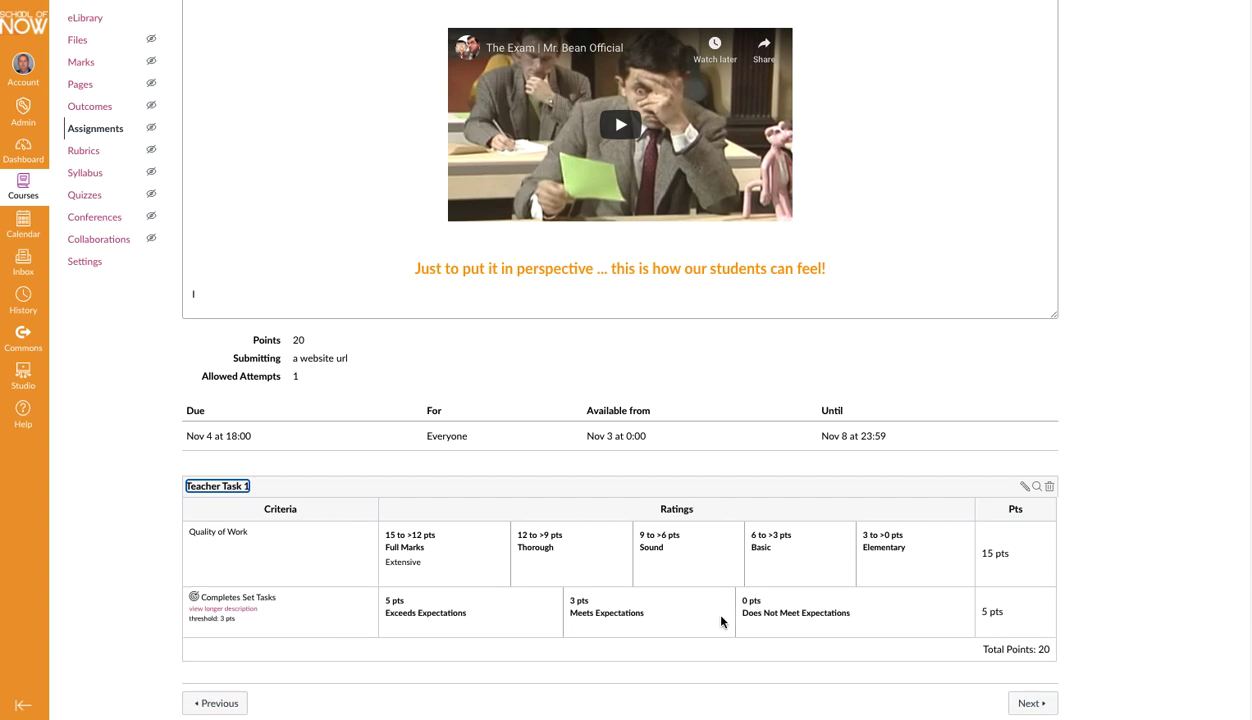
# Open the assignment in SpeedGrader, browse through the students and return to the third student
pyautogui.scroll(3, 721, 622)
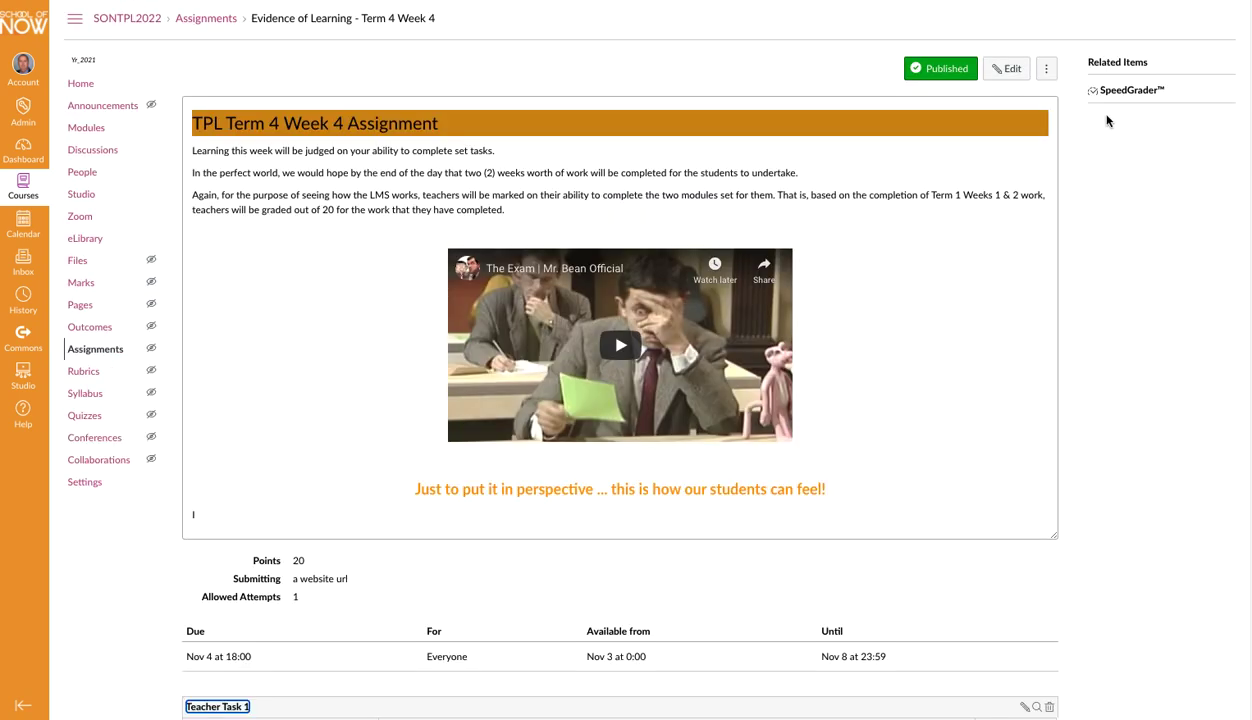
pyautogui.click(1120, 91)
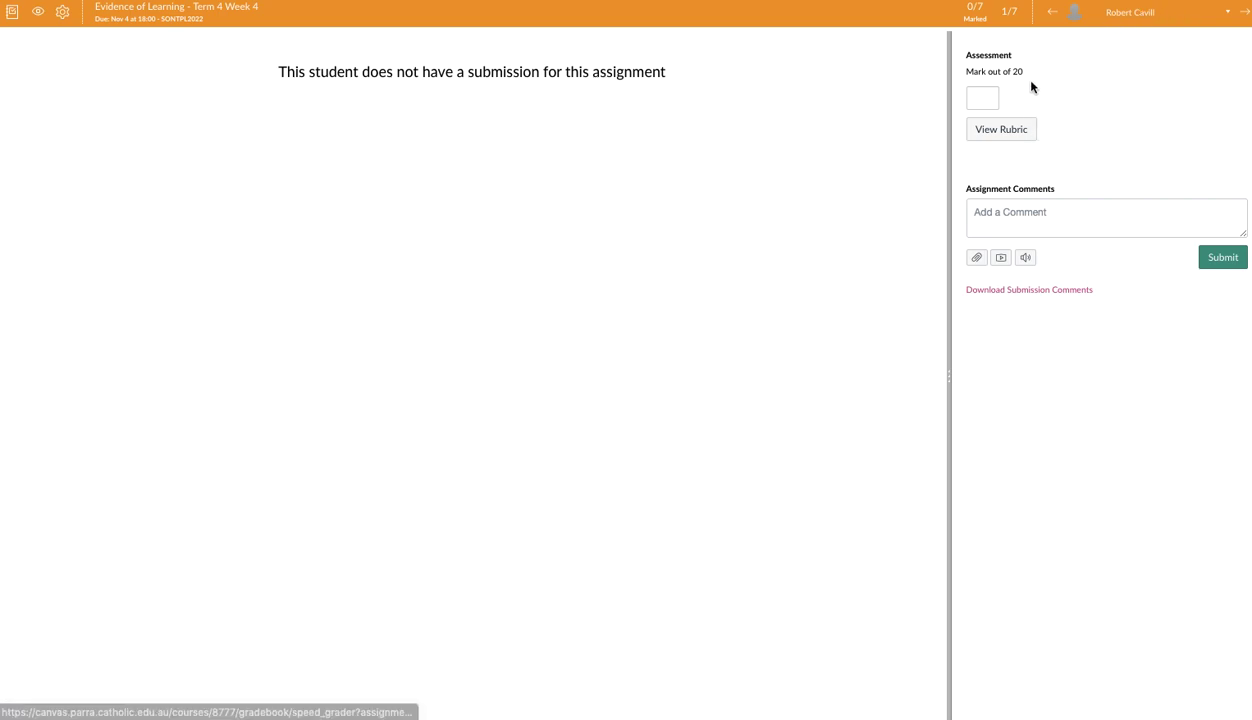
pyautogui.click(1245, 13)
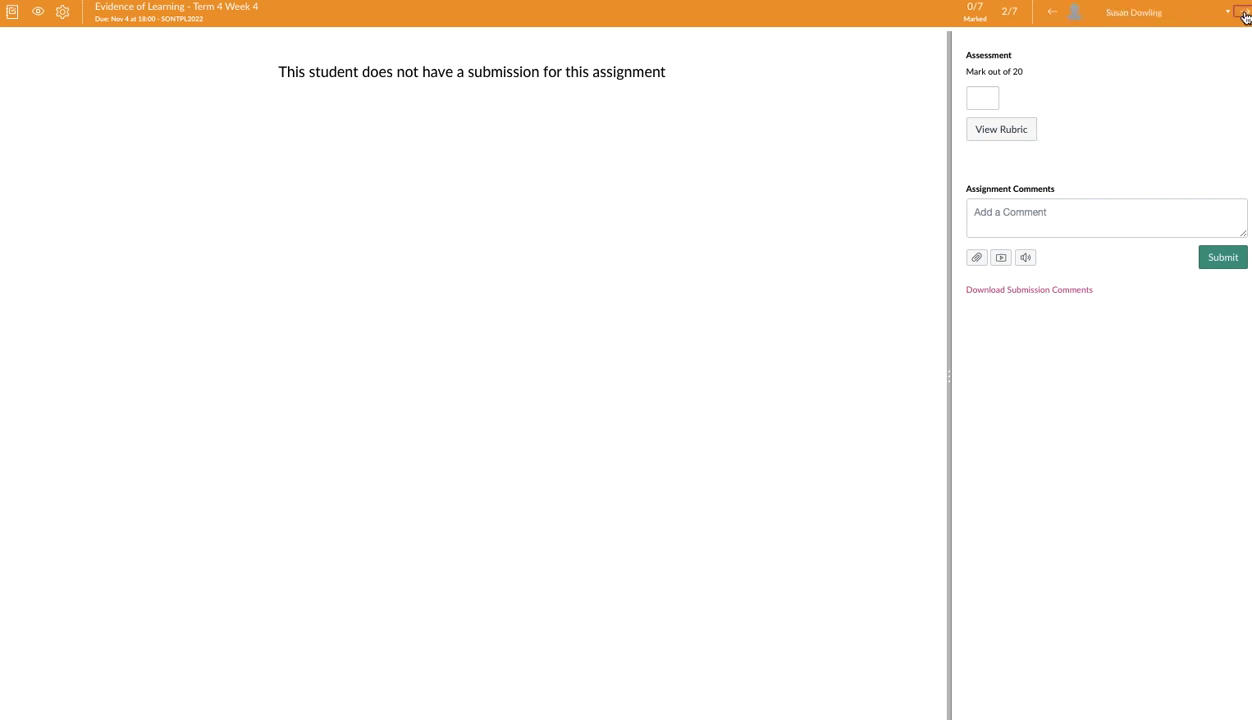
pyautogui.click(1245, 13)
pyautogui.click(1245, 13)
pyautogui.click(1245, 13)
pyautogui.click(1245, 13)
pyautogui.click(1245, 13)
pyautogui.click(1053, 13)
pyautogui.click(1053, 13)
pyautogui.click(1053, 13)
pyautogui.click(1053, 13)
# Assess the third student with the rubric, rating Quality of Work as Full Marks and Completes Set Tasks as Exceeds Expectations, and save it
pyautogui.click(988, 137)
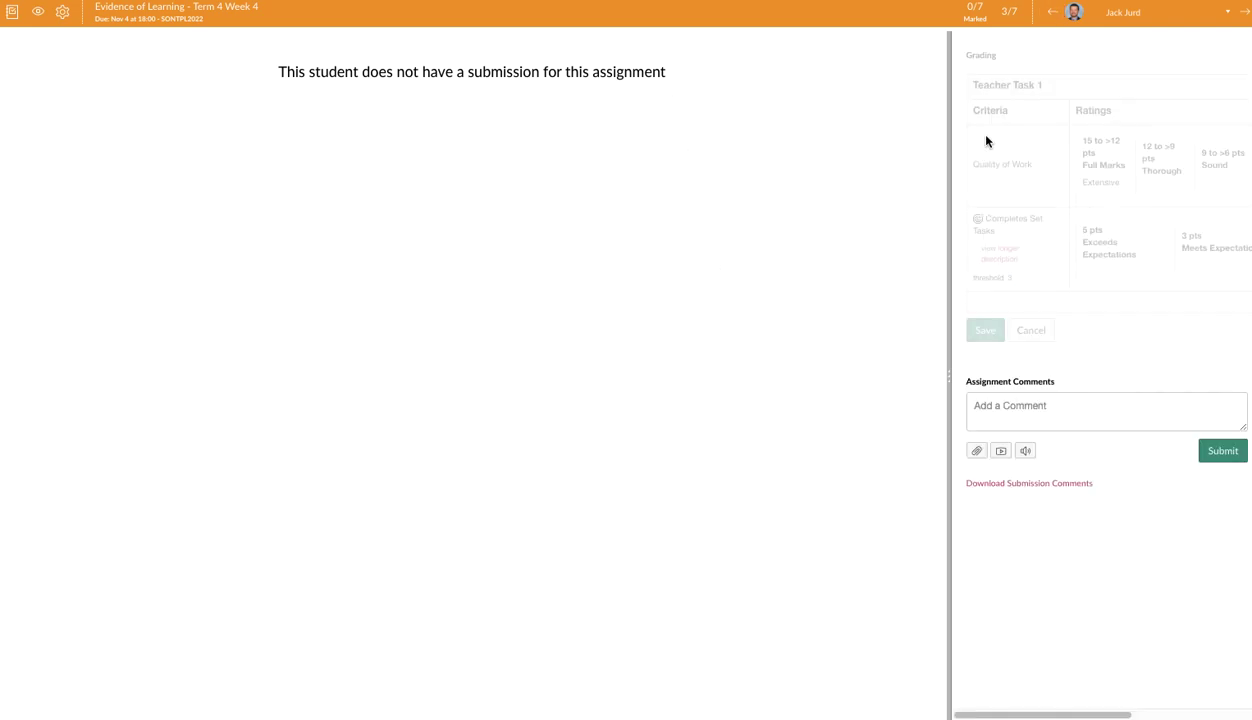
pyautogui.moveTo(951, 536); pyautogui.dragTo(498, 538)
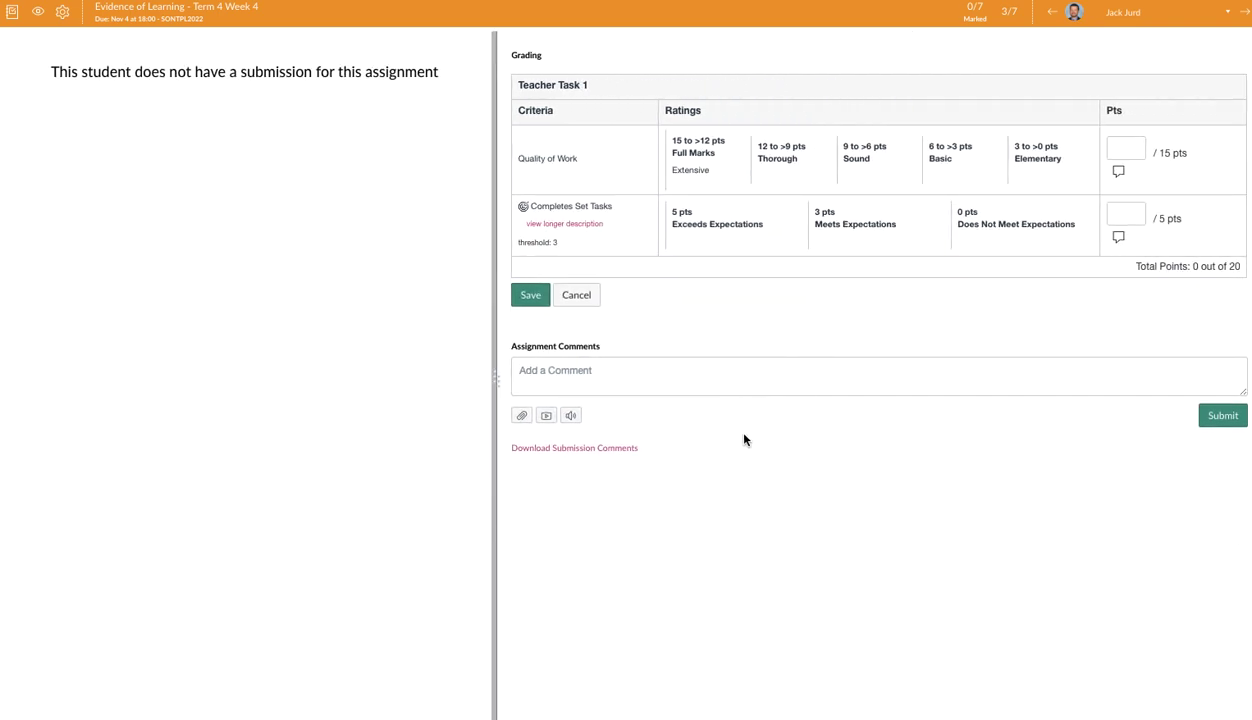
pyautogui.click(696, 171)
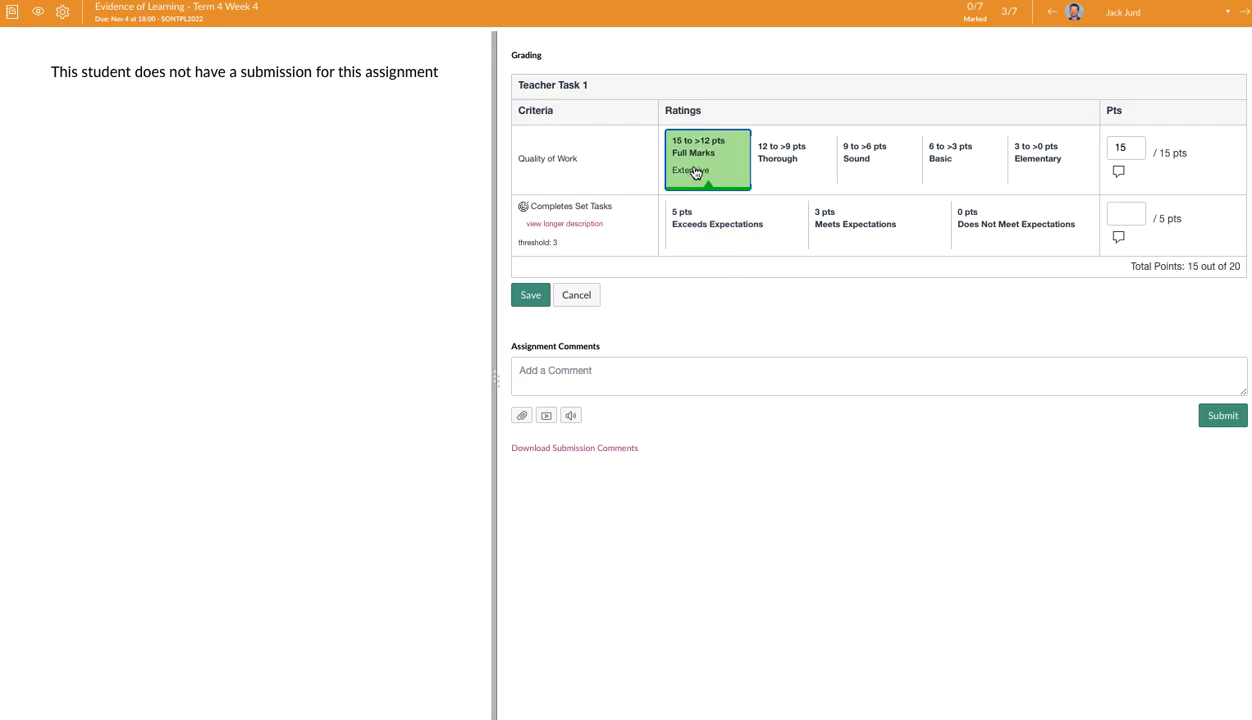
pyautogui.click(710, 232)
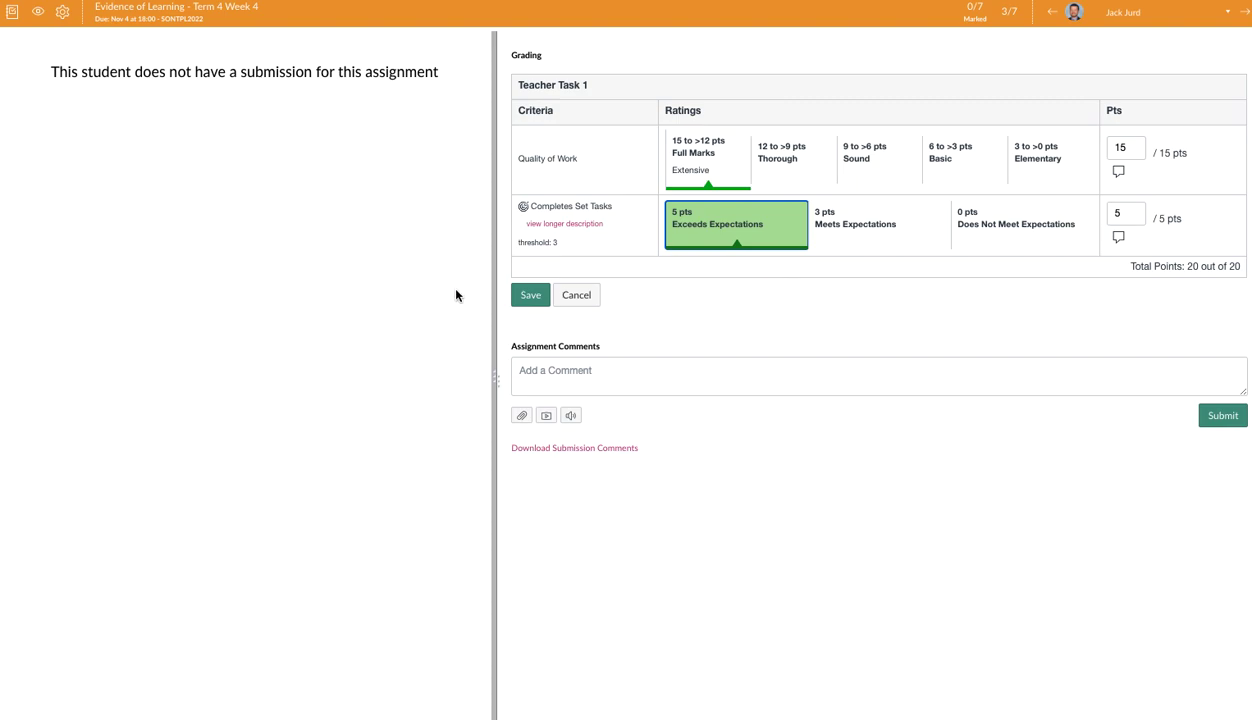
pyautogui.click(527, 296)
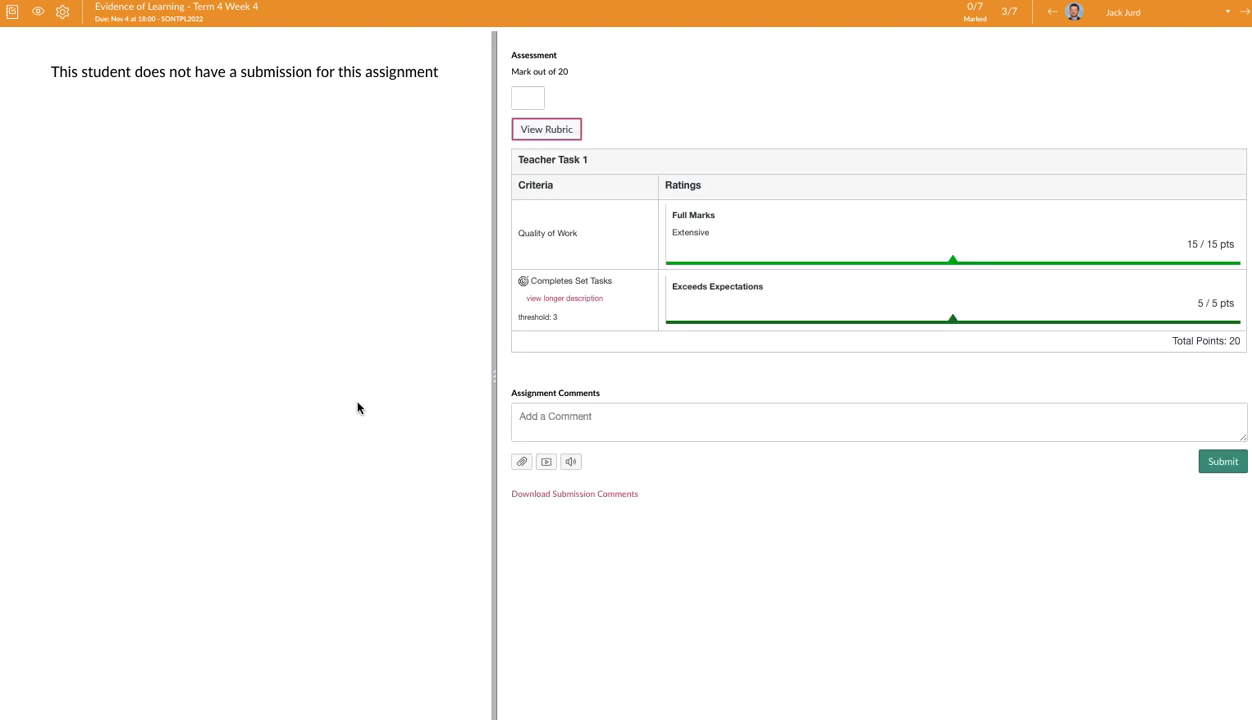
# Set the student's assessment mark to 20 out of 20
pyautogui.click(528, 98)
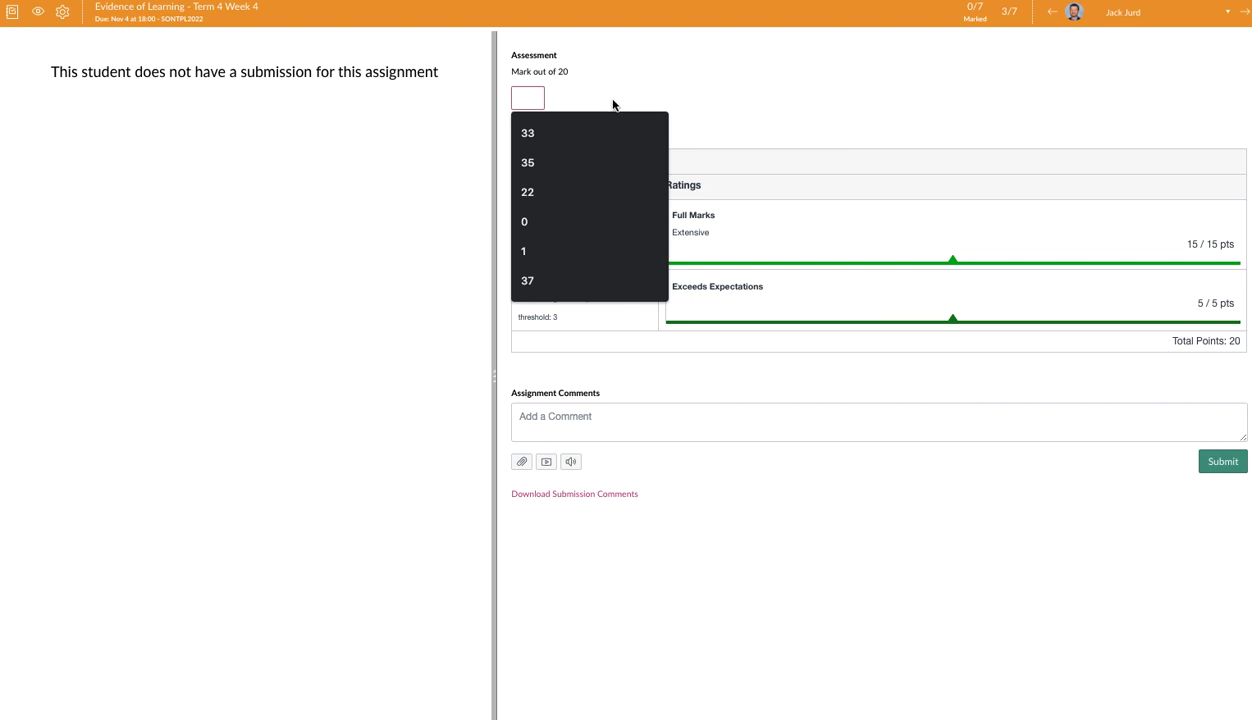
pyautogui.write('20')
pyautogui.click(965, 493)
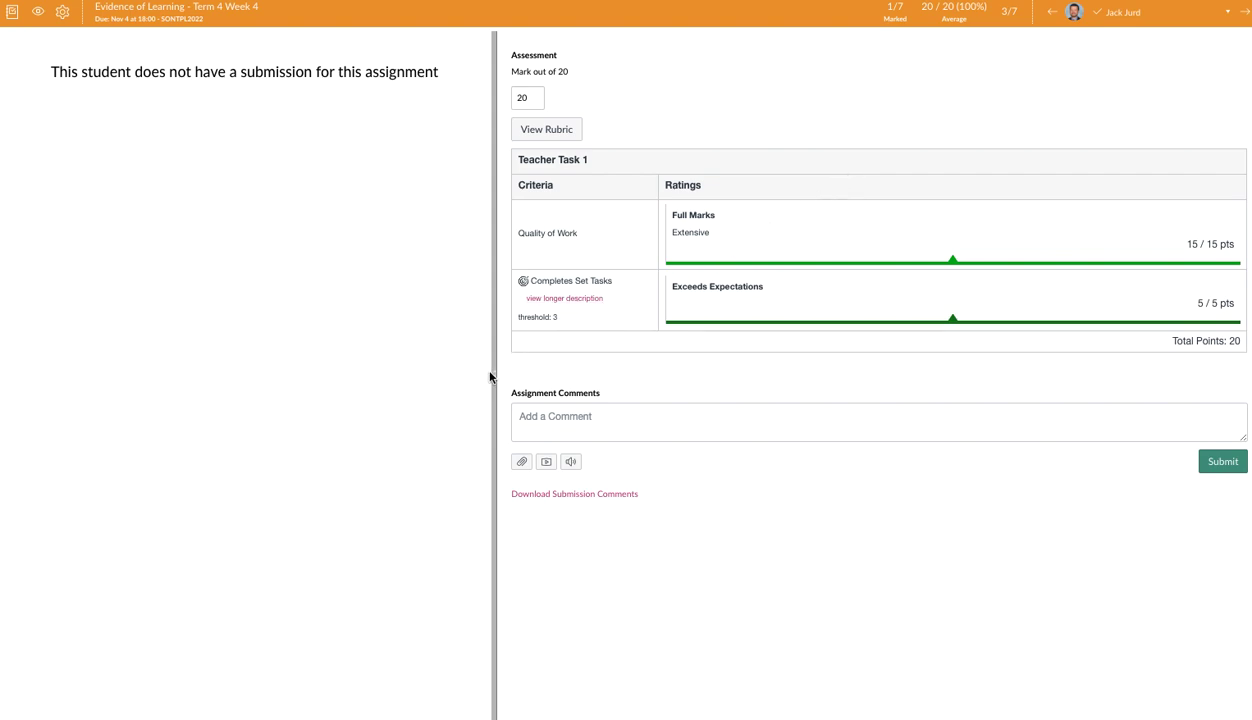
# Narrow the grading pane and submit the assignment comment "Great W" for the student
pyautogui.moveTo(496, 383); pyautogui.dragTo(773, 371)
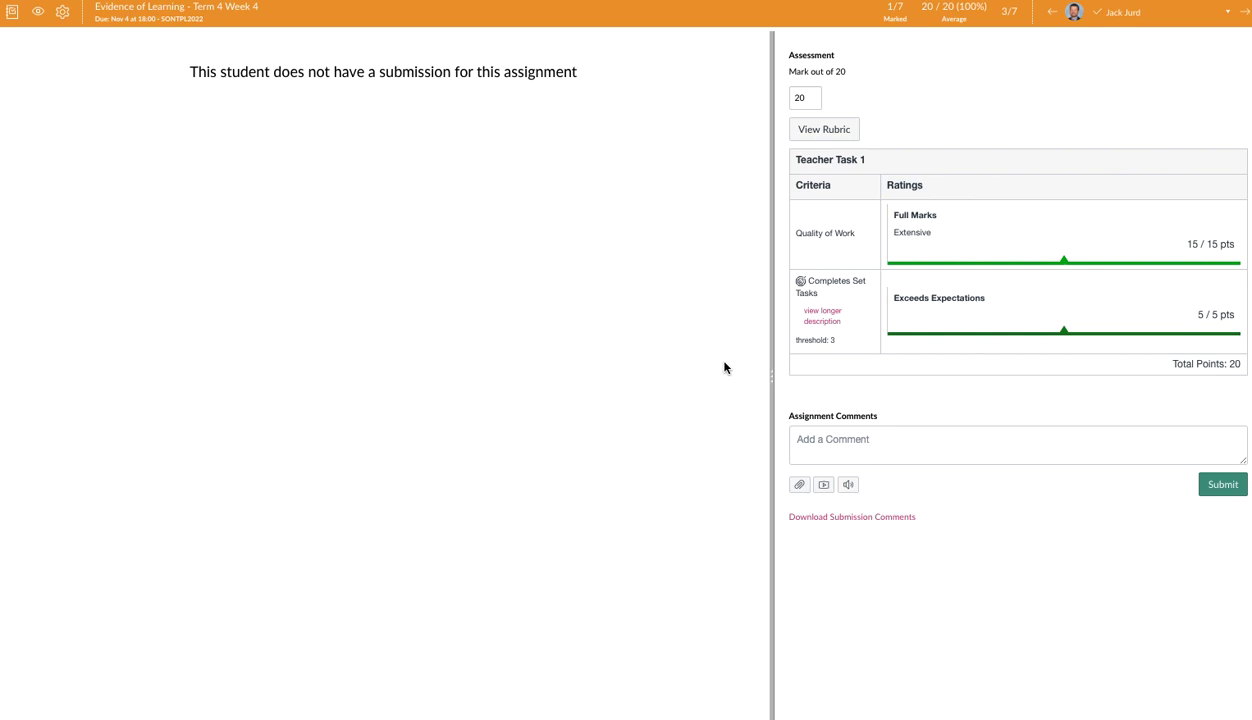
pyautogui.click(795, 436)
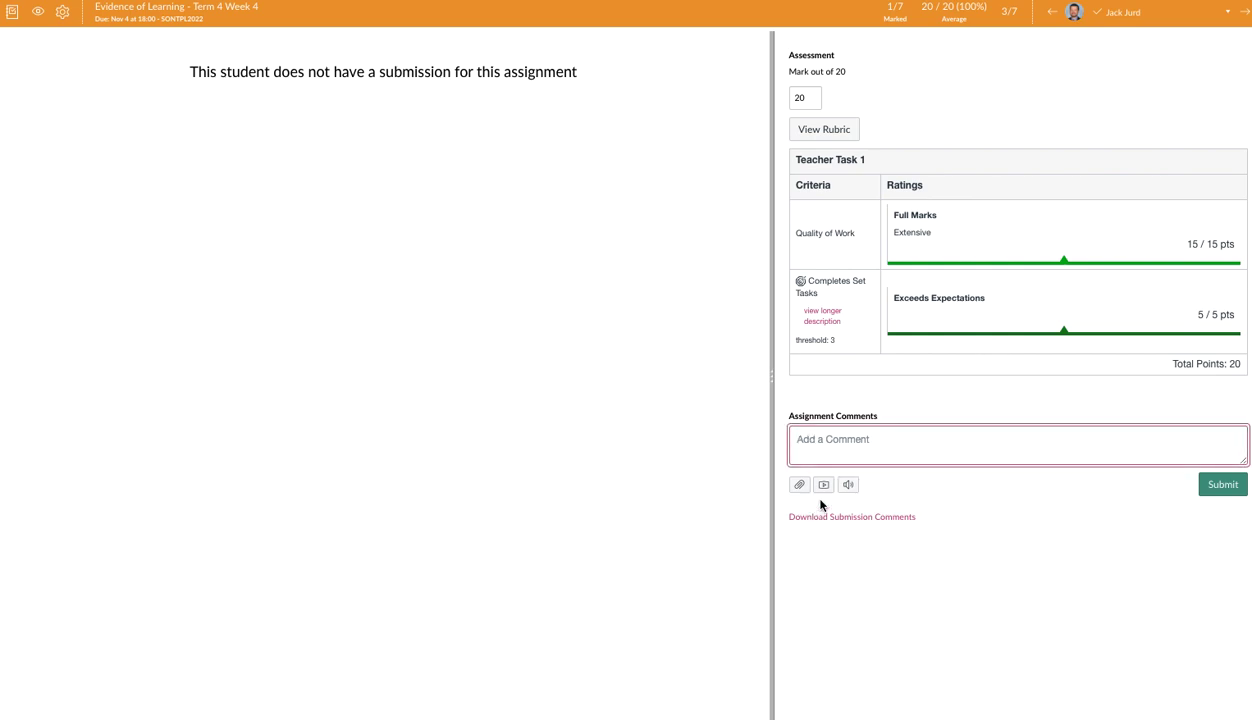
pyautogui.write('Great W')
pyautogui.click(1225, 486)
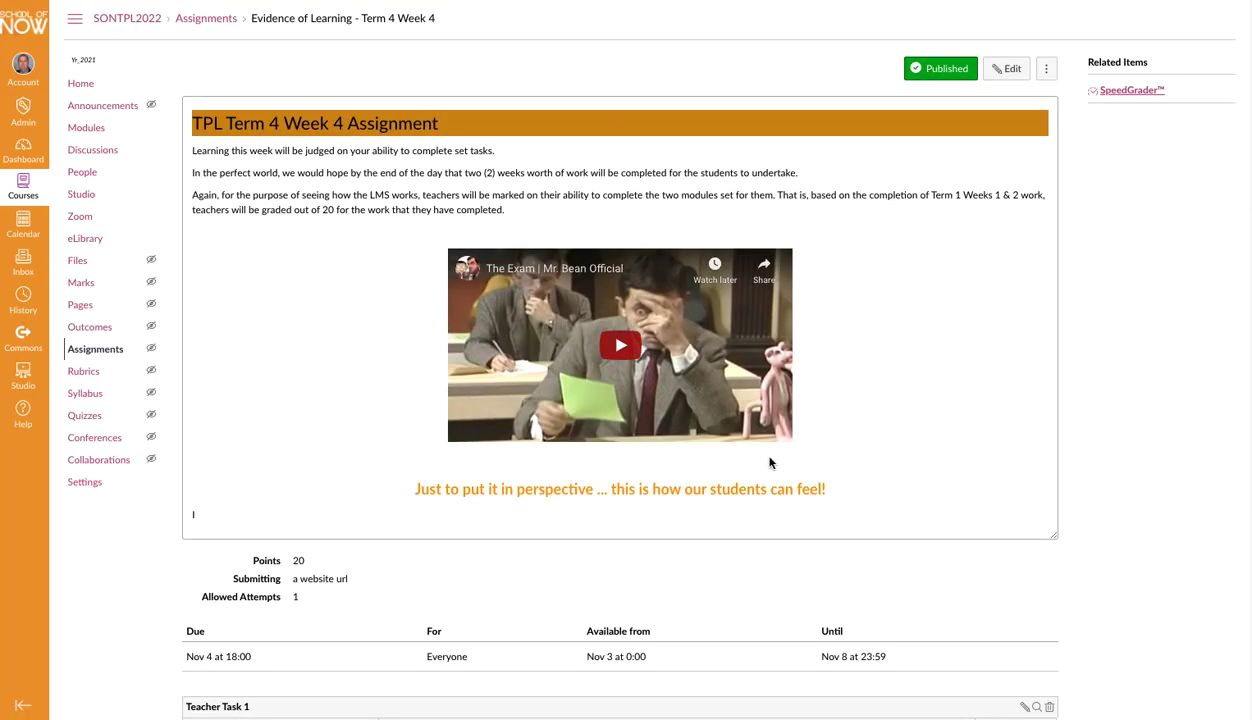
# Open the assignment for editing, review its settings from points to availability dates, and save it
pyautogui.scroll(-5, 889, 486)
pyautogui.scroll(3, 877, 461)
pyautogui.click(997, 70)
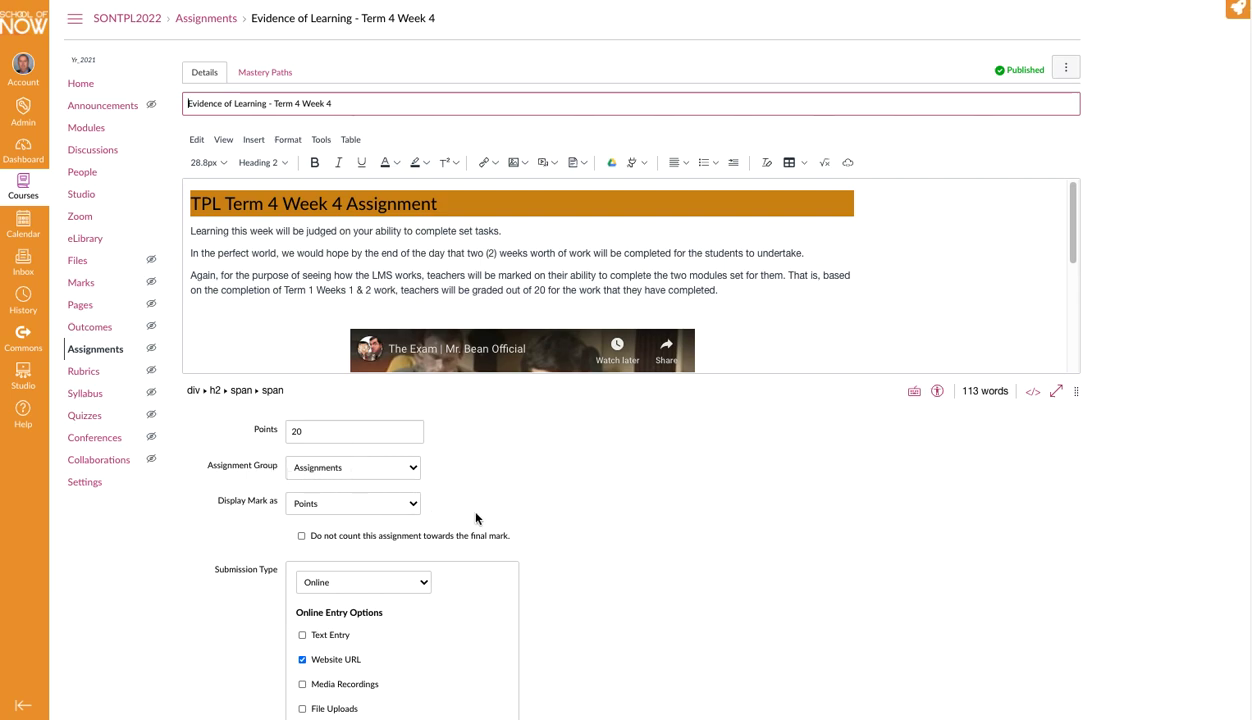
pyautogui.scroll(-4, 480, 516)
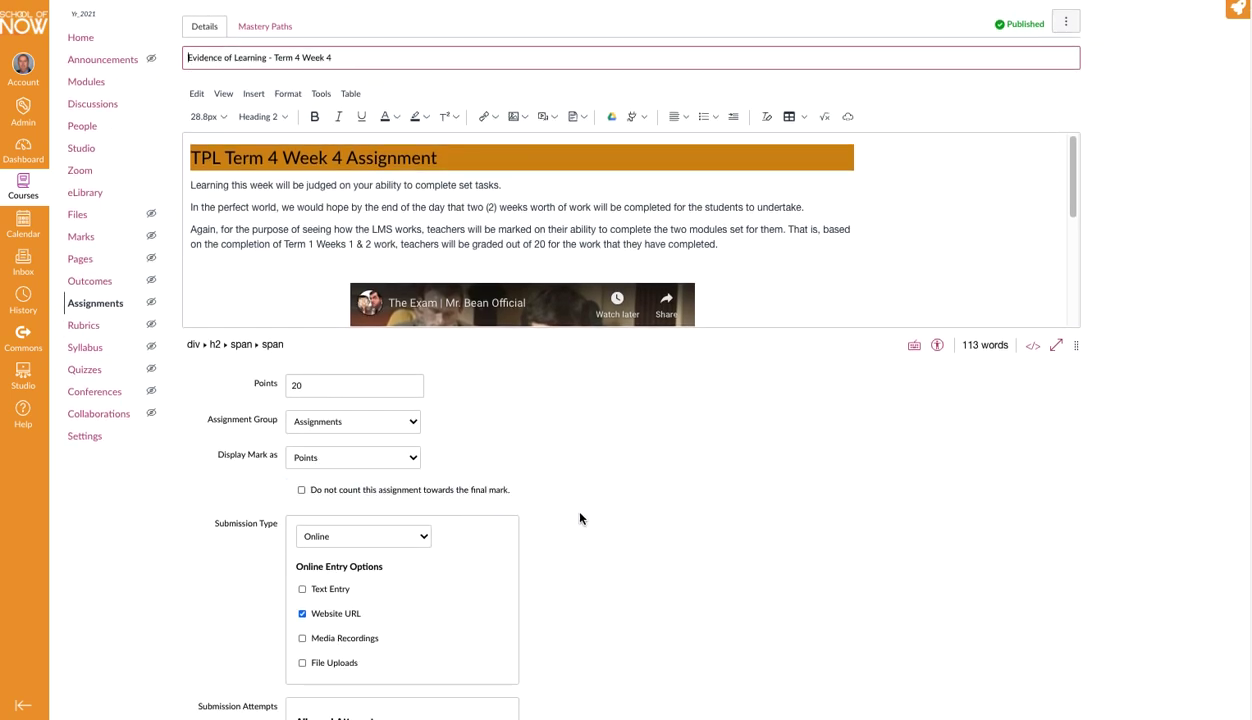
pyautogui.scroll(-5, 674, 534)
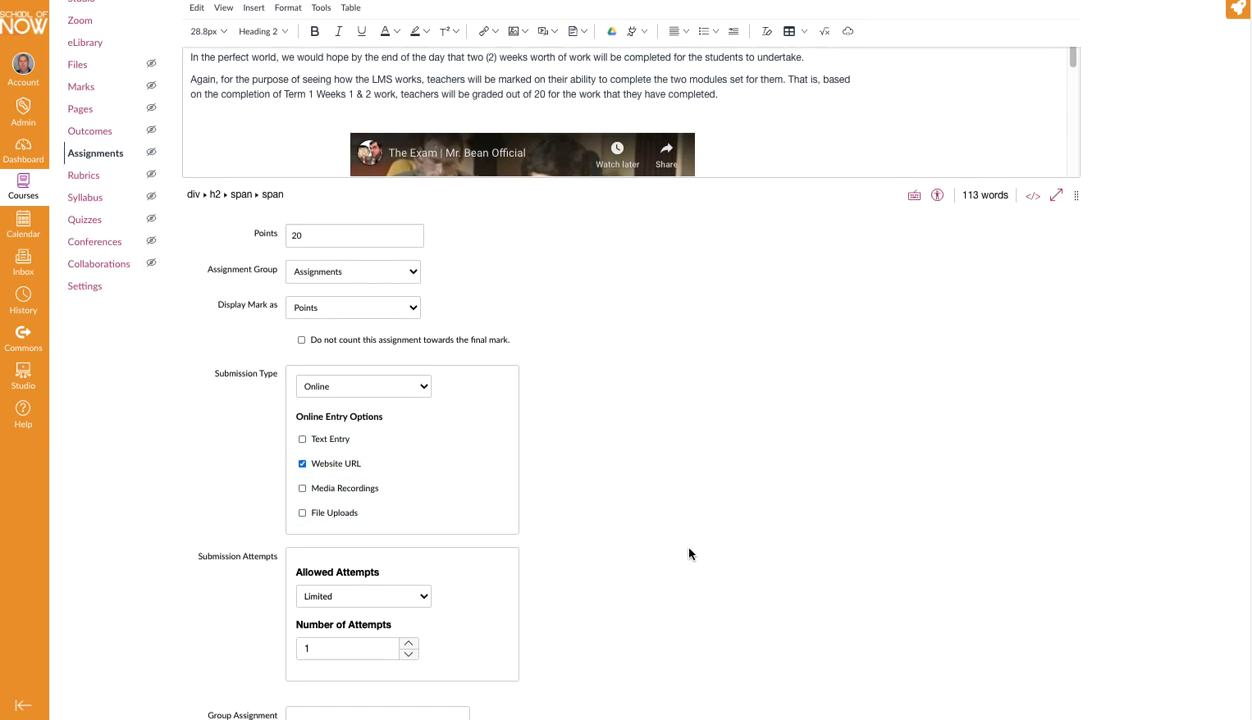
pyautogui.scroll(-3, 622, 482)
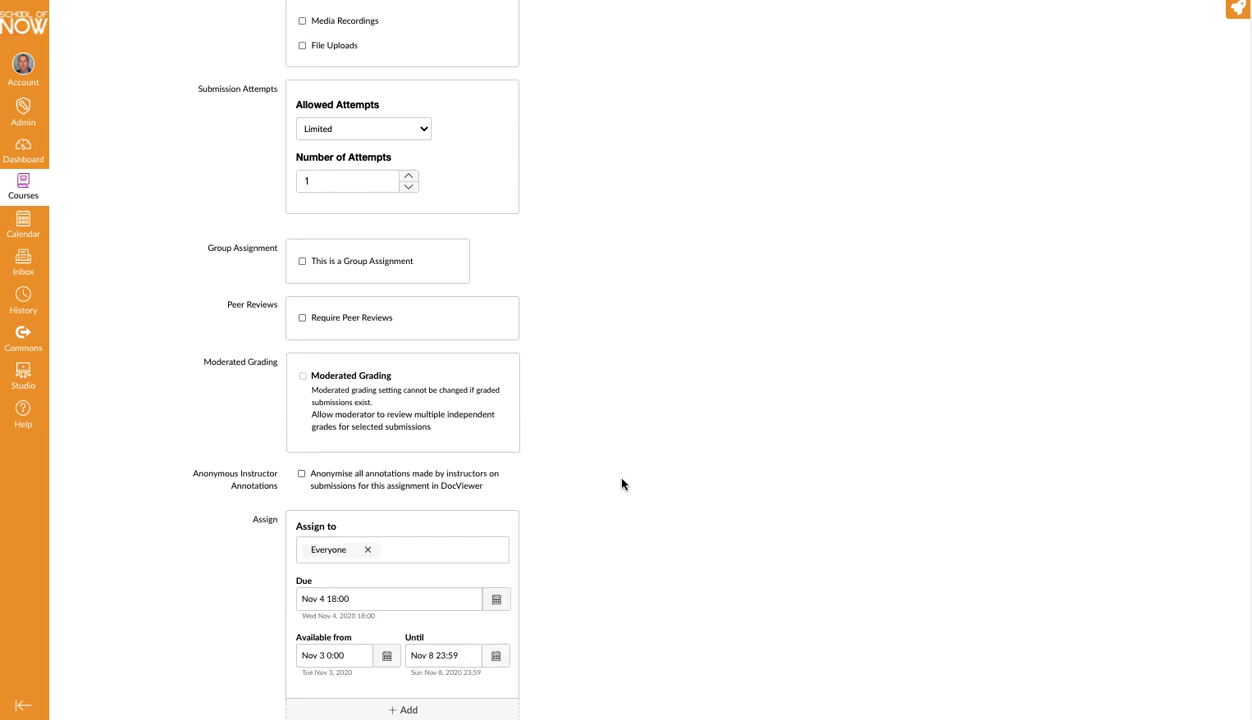
pyautogui.scroll(-2, 615, 486)
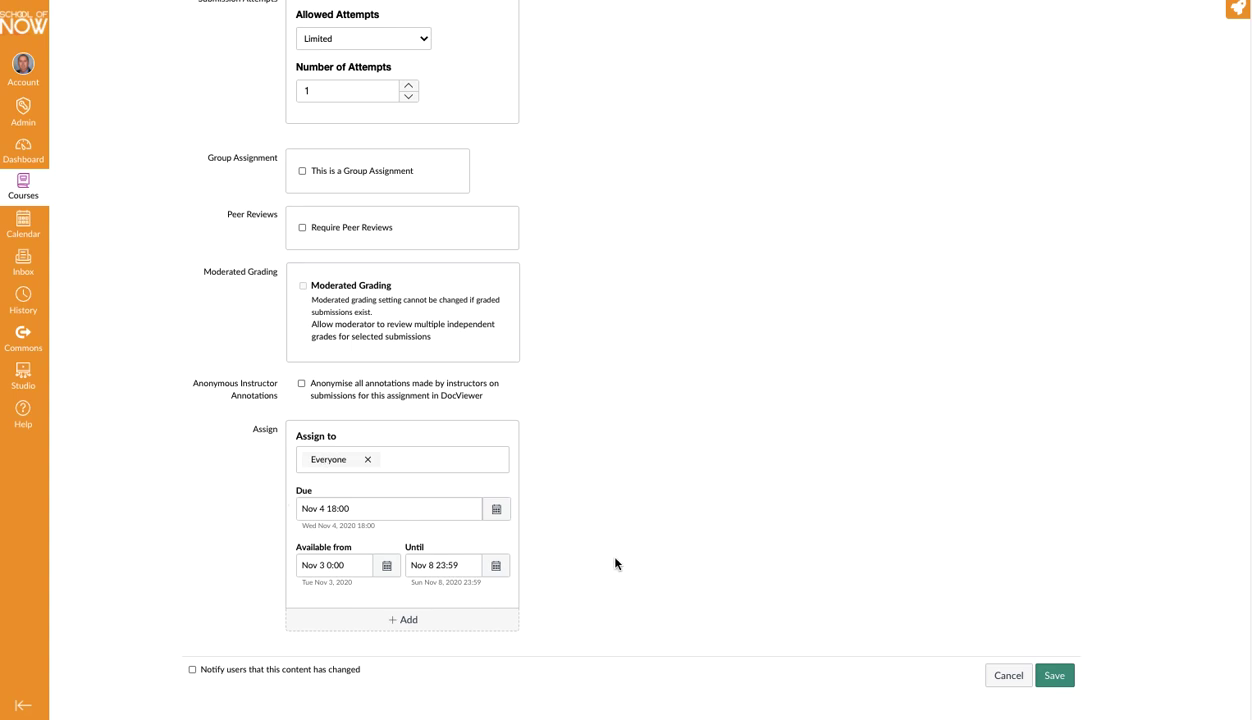
pyautogui.click(1054, 676)
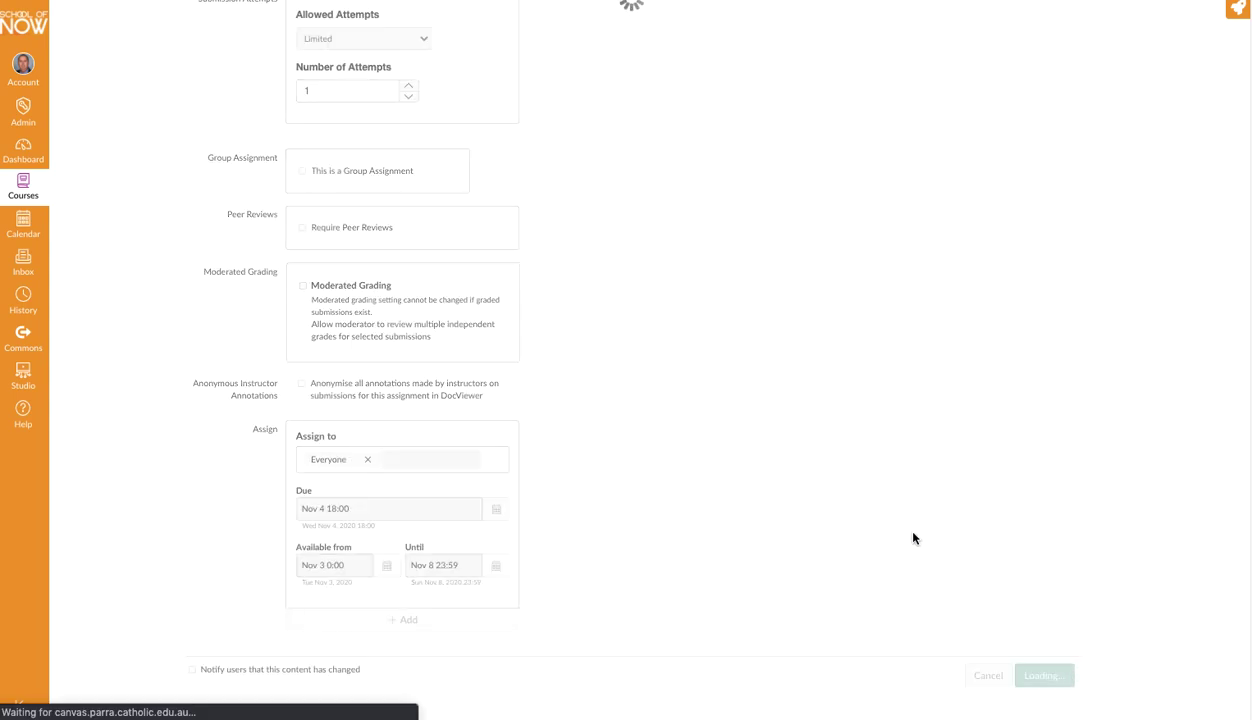
# Examine the Teacher Task 1 rubric's criteria and options in edit mode, and leave without updating it
pyautogui.scroll(-5, 880, 544)
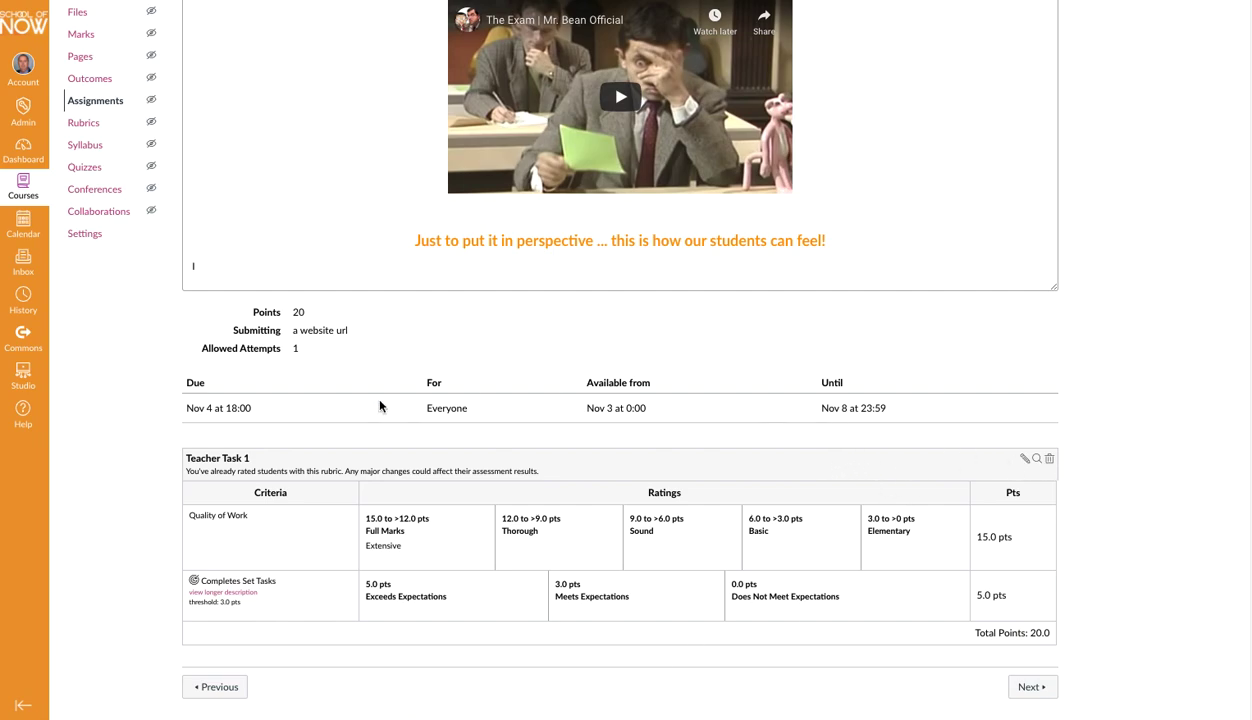
pyautogui.click(1024, 458)
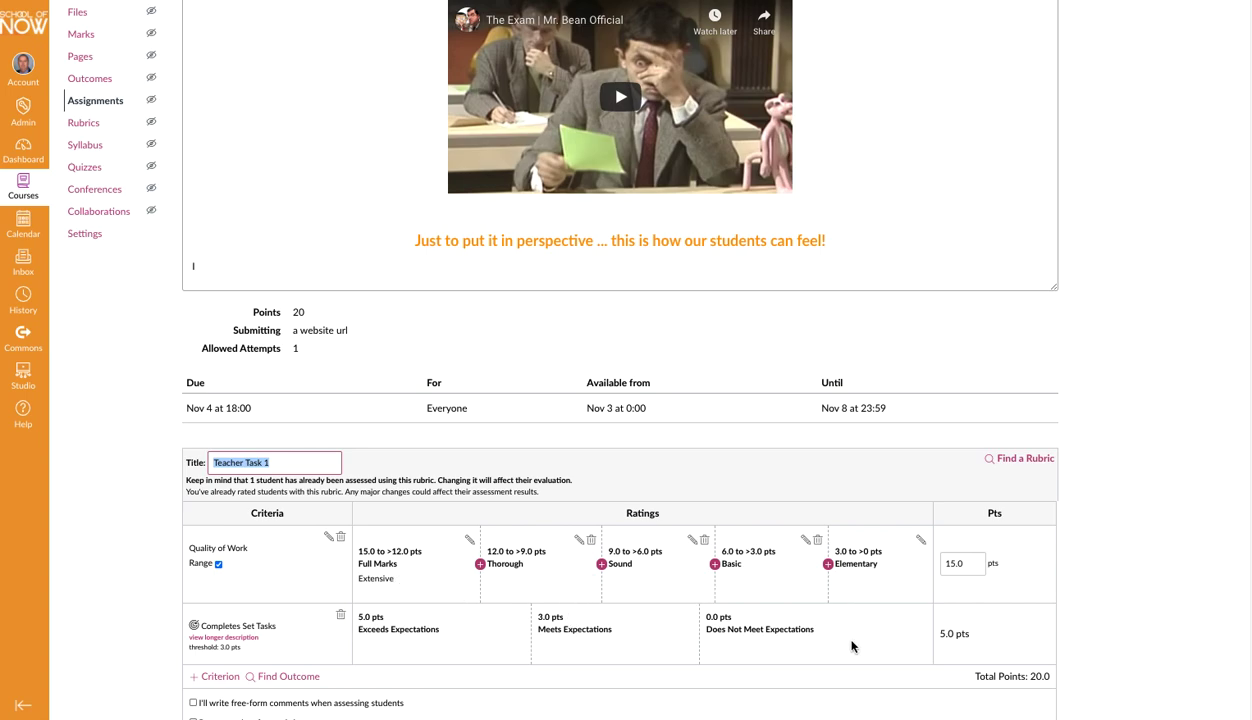
pyautogui.scroll(-2, 850, 646)
pyautogui.scroll(-2, 760, 628)
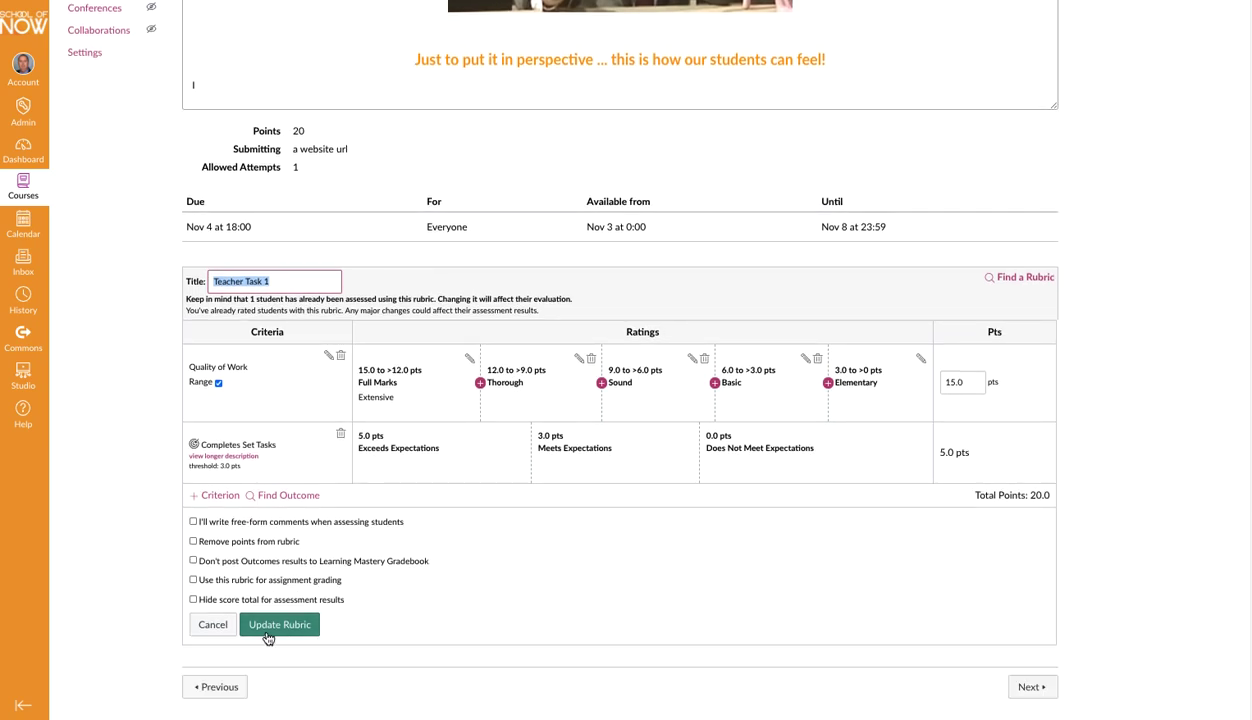
pyautogui.click(213, 625)
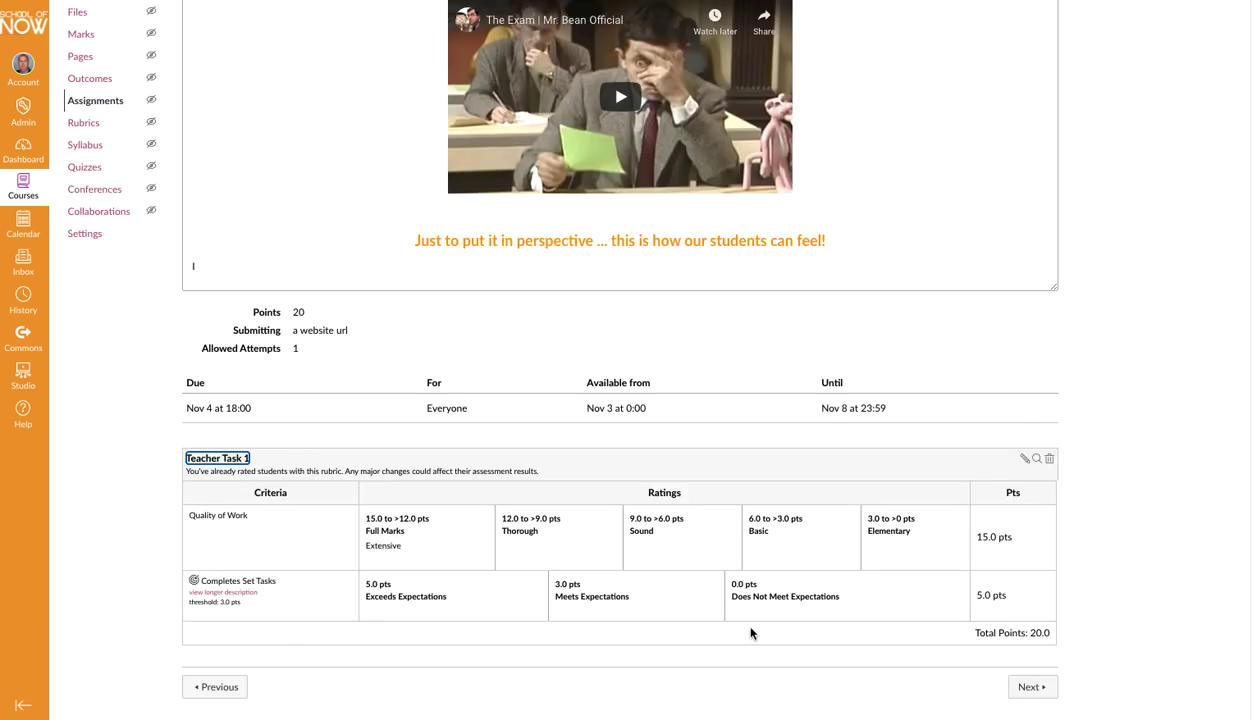